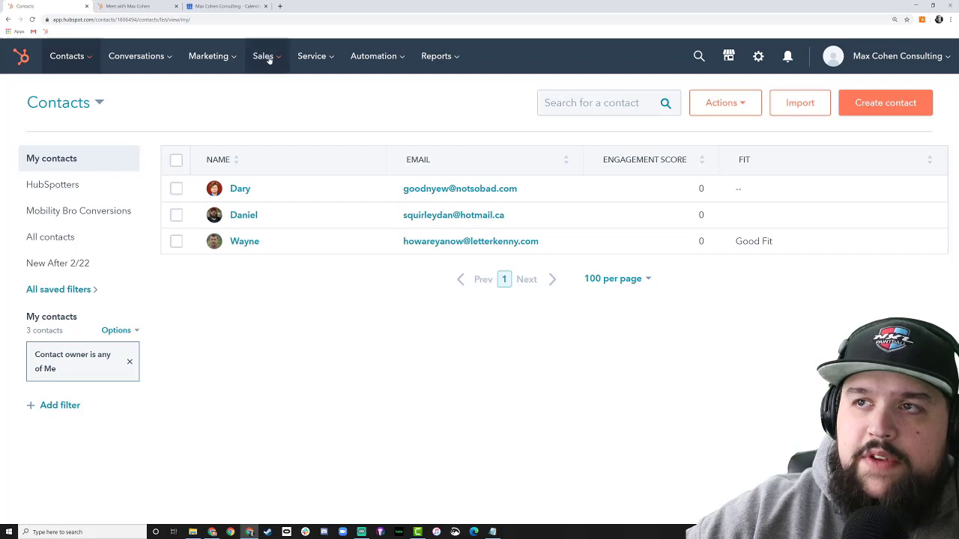
Go to Sales > Meetings and expand the Create meeting link menu showing Personal and Team
mouse_move(263, 57)
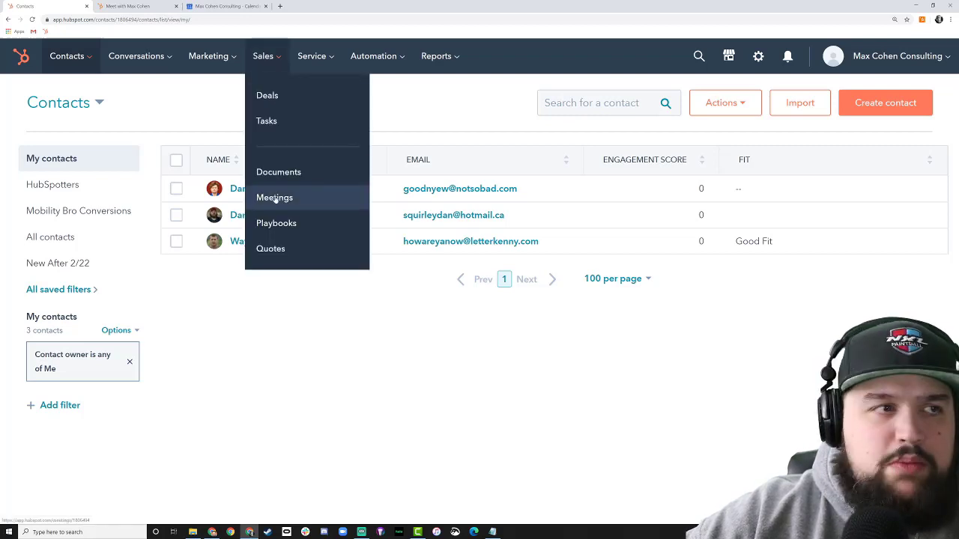
left_click(274, 197)
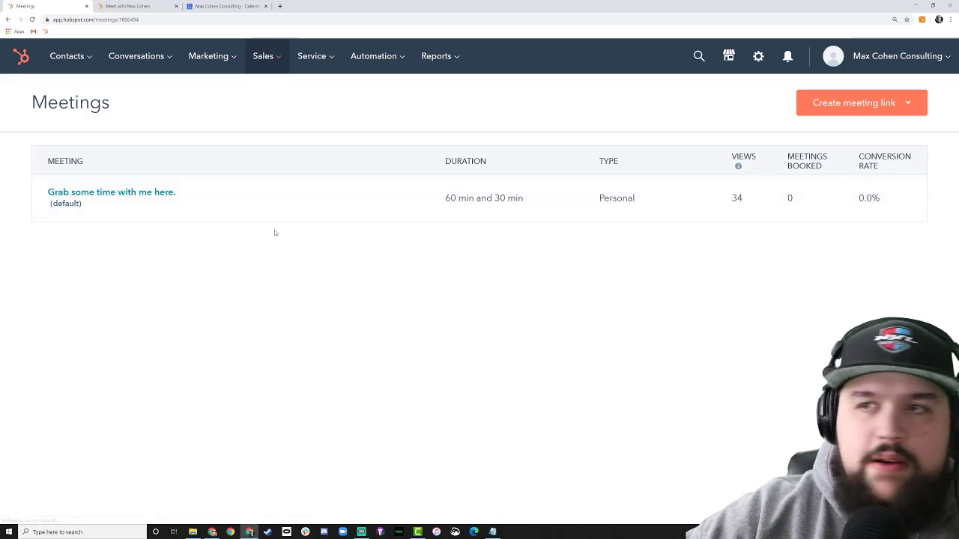
left_click(831, 108)
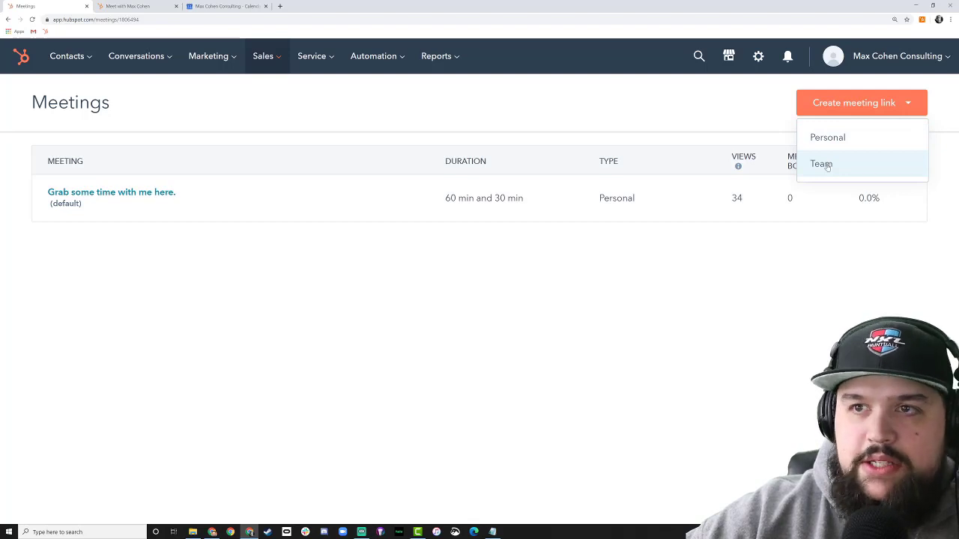
Choose Team to launch the Create Team Meetings Link wizard at its Team Type step
left_click(827, 166)
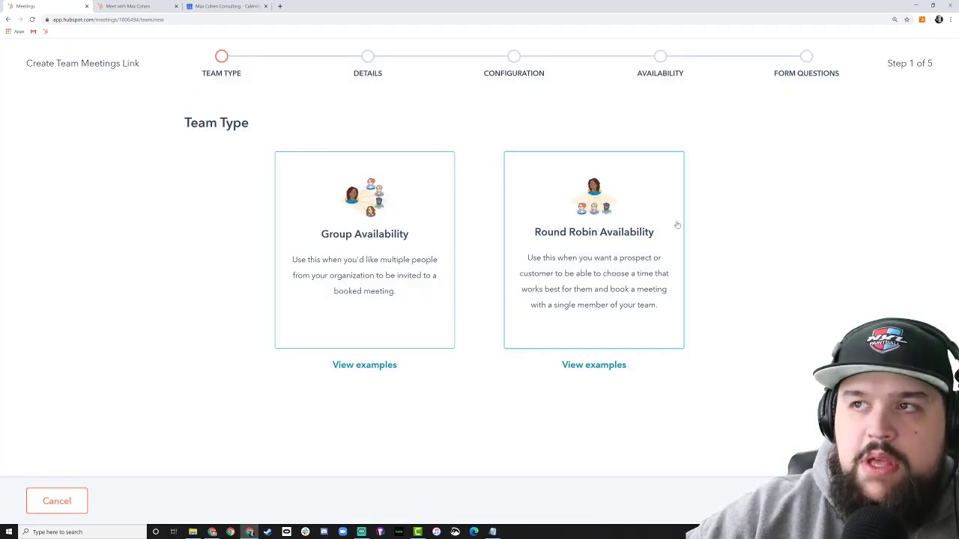
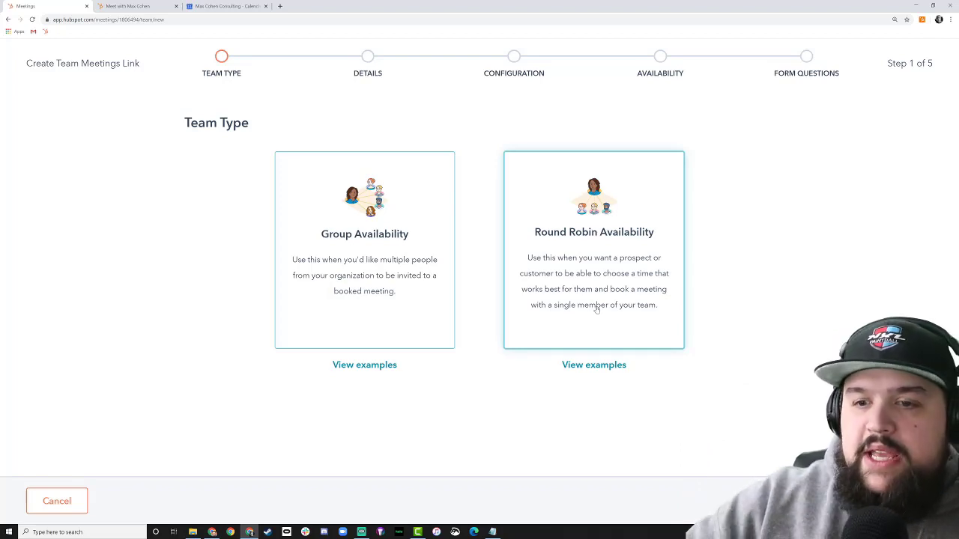
Cancel the team meeting link setup and start a new personal meeting link
left_click(58, 507)
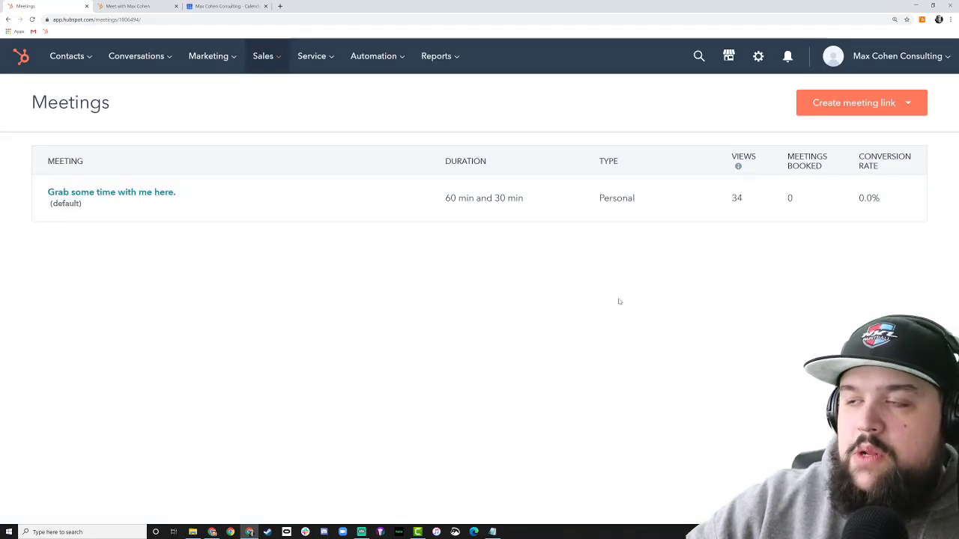
left_click(880, 108)
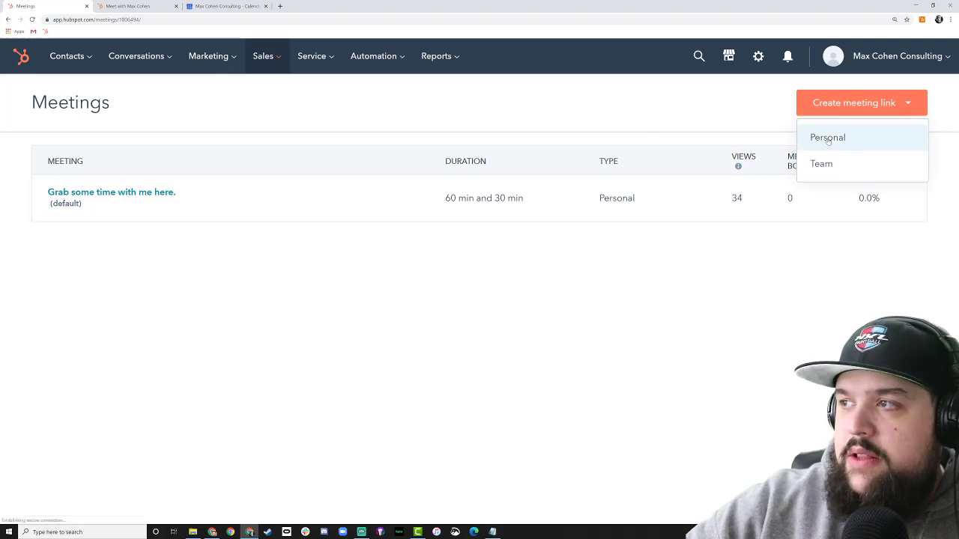
left_click(827, 138)
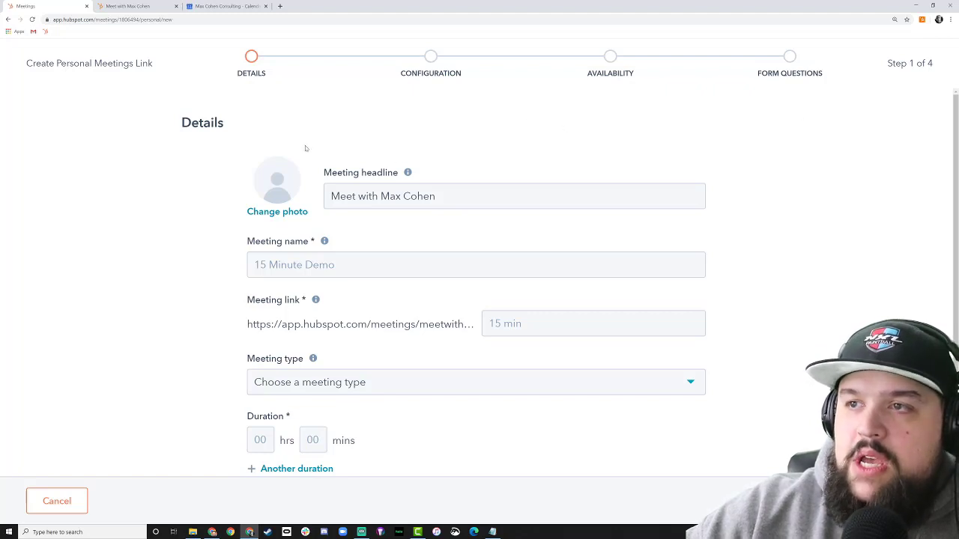
scroll(268, 229, "down", 1)
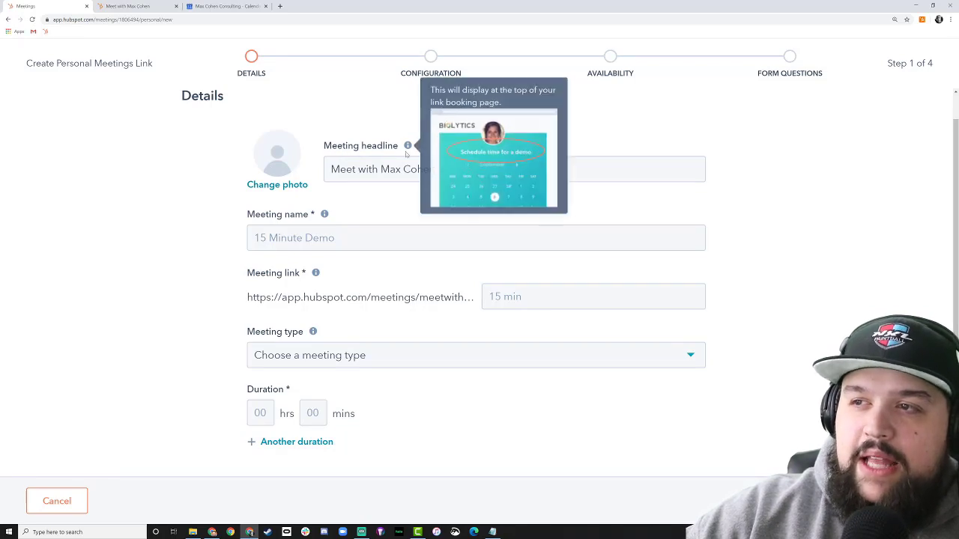
mouse_move(330, 169)
left_mouse_down()
mouse_move(396, 170)
mouse_move(331, 169)
left_mouse_up()
left_click_drag(435, 169, 331, 170)
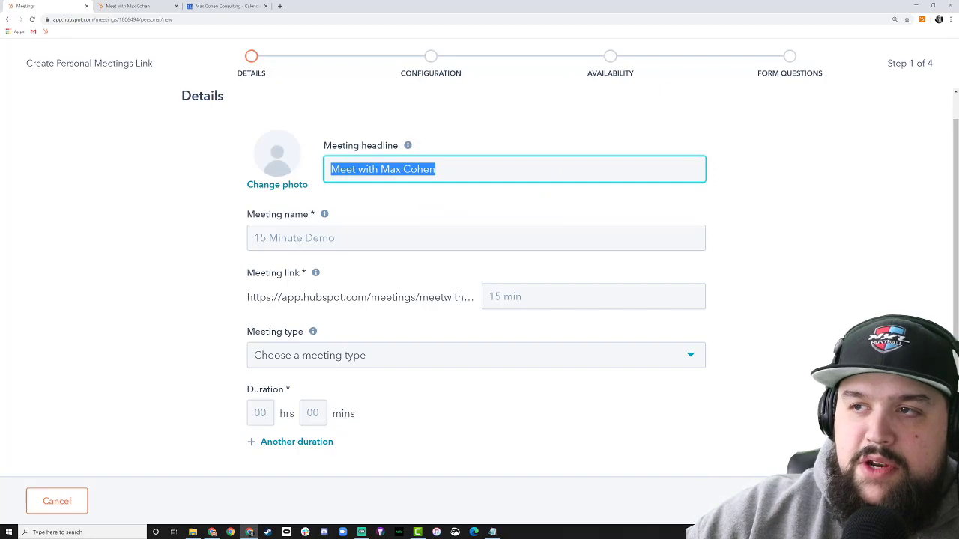
left_click(421, 193)
left_click_drag(435, 169, 411, 199)
left_click(427, 208)
left_click(131, 6)
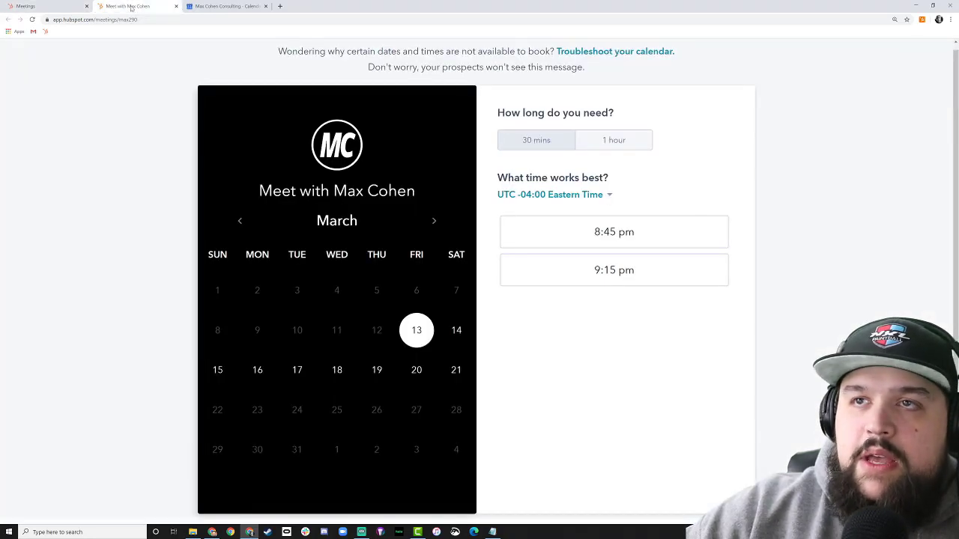
left_click_drag(258, 196, 274, 193)
left_click(245, 194)
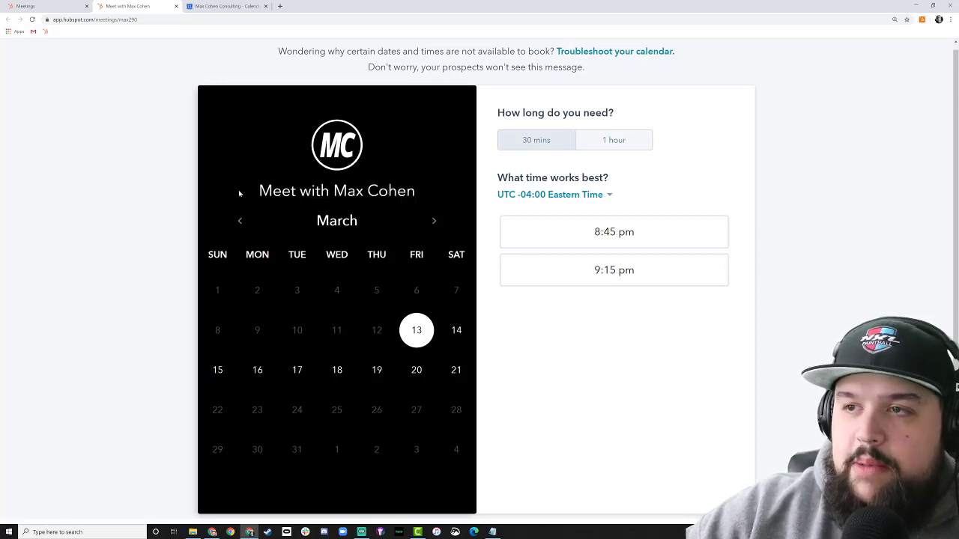
left_click(30, 6)
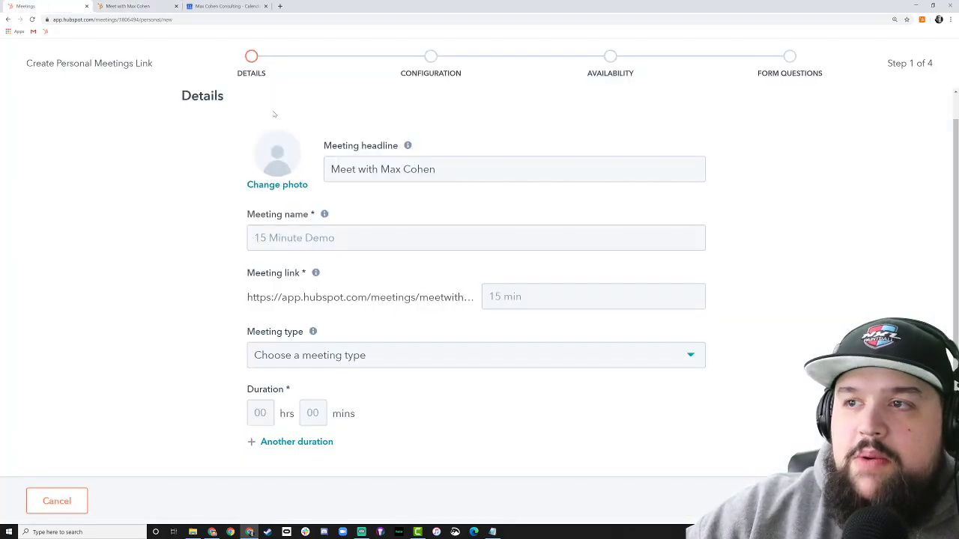
Replace the meeting headline with 'Book a consultation here!' and preview it on the booking page
triple_click(383, 170)
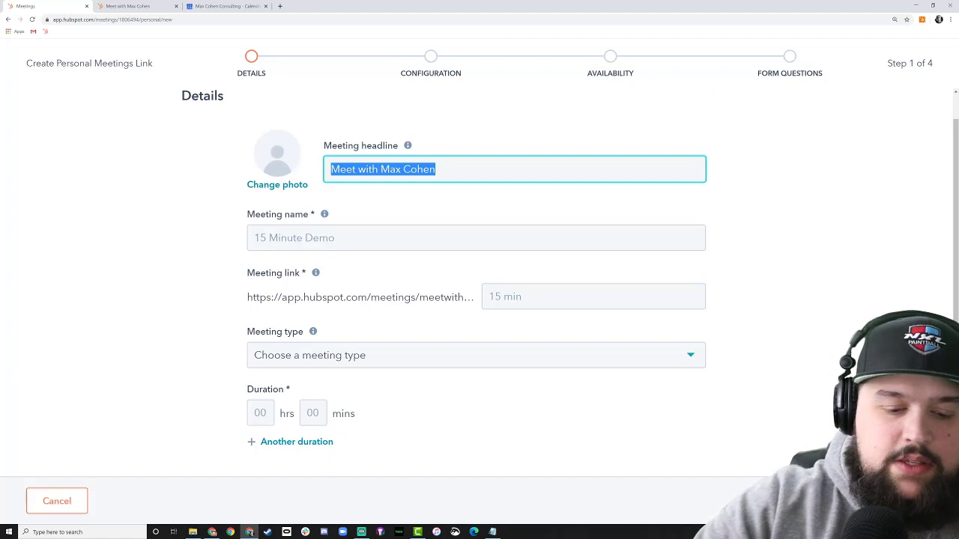
type("Book a cons")
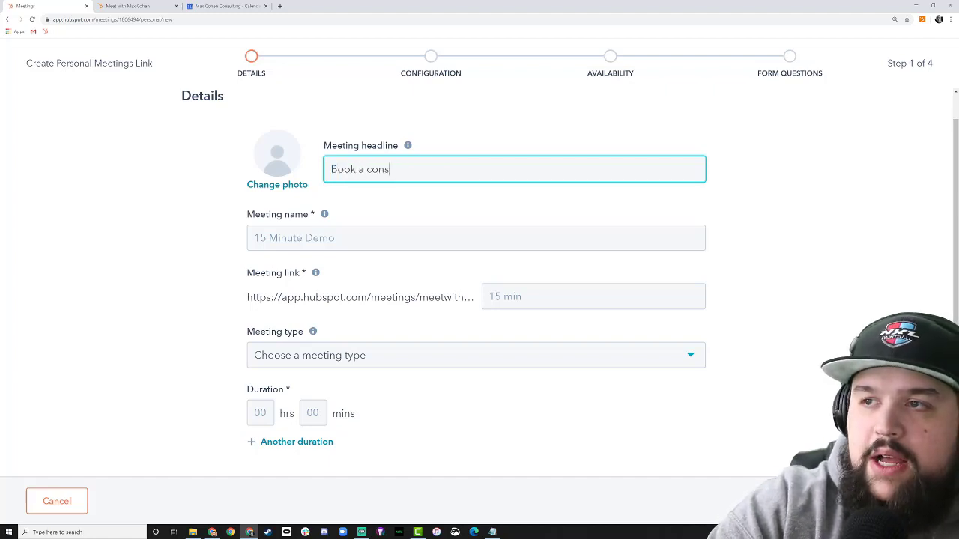
type("ultation here!")
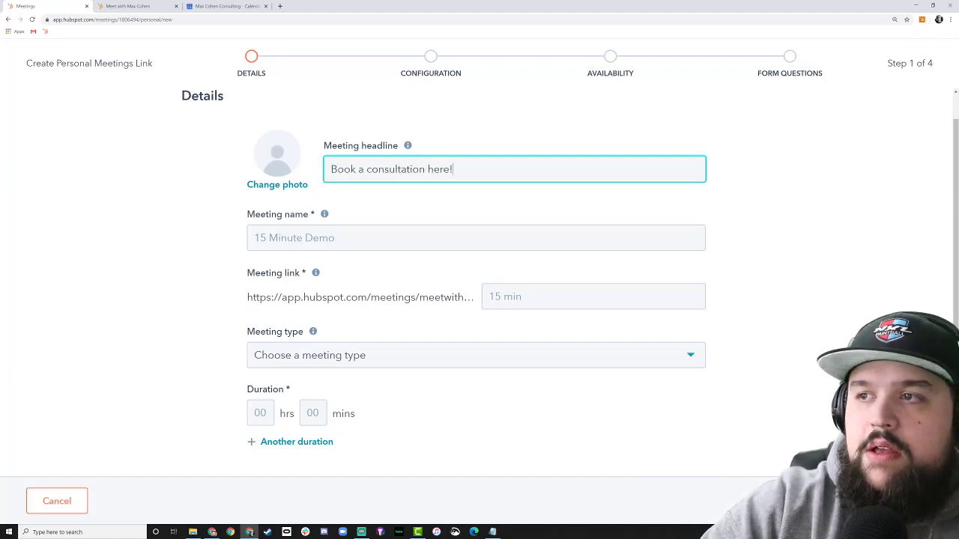
left_click(127, 6)
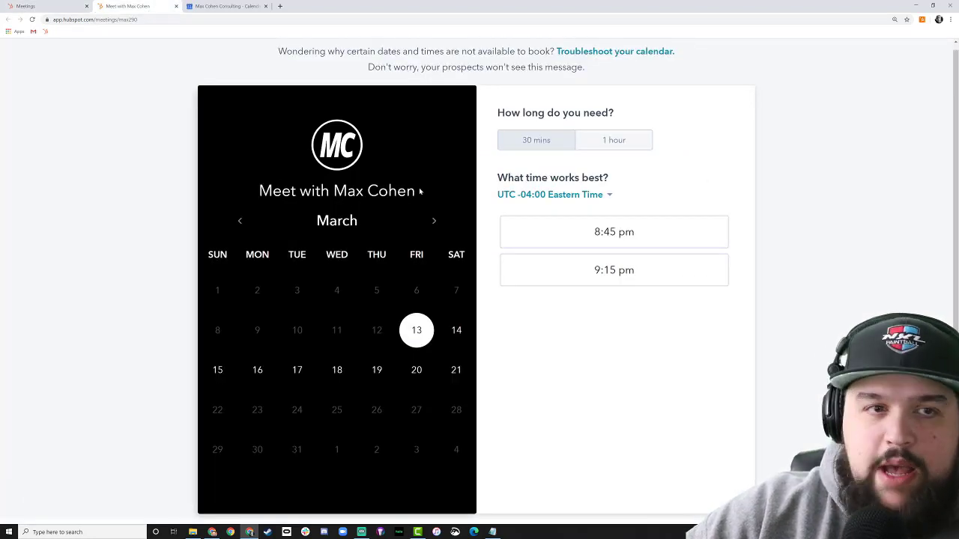
left_click(46, 6)
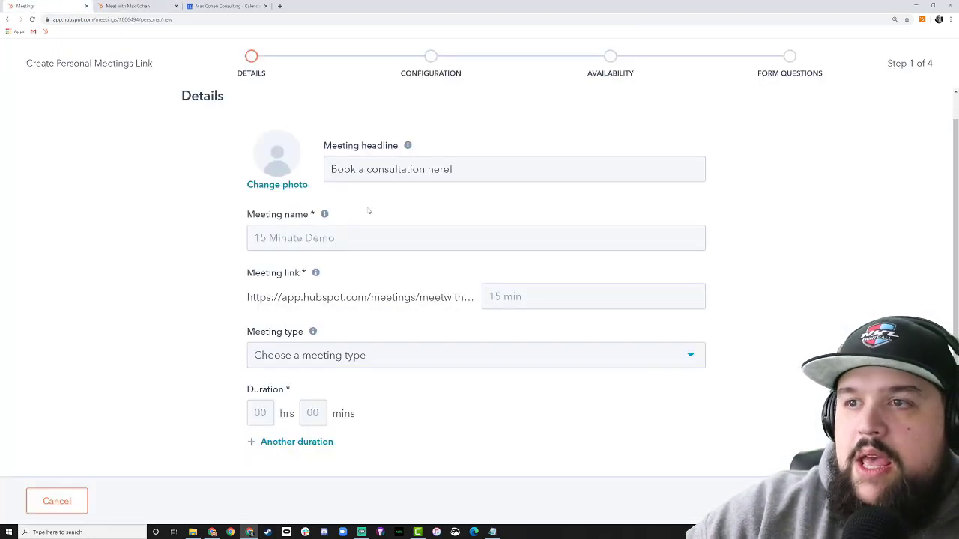
left_click(292, 237)
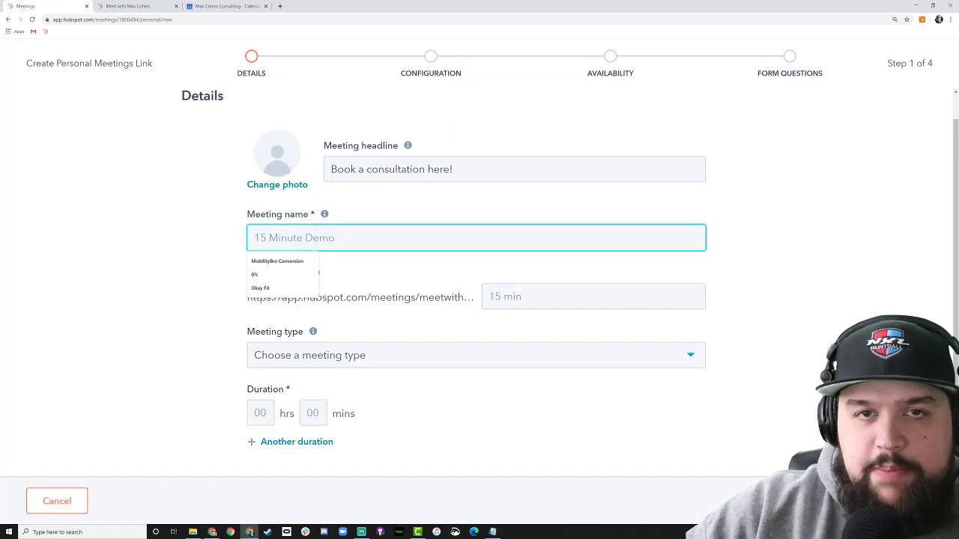
Name the meeting 'Book Consultation Here'
left_click(120, 201)
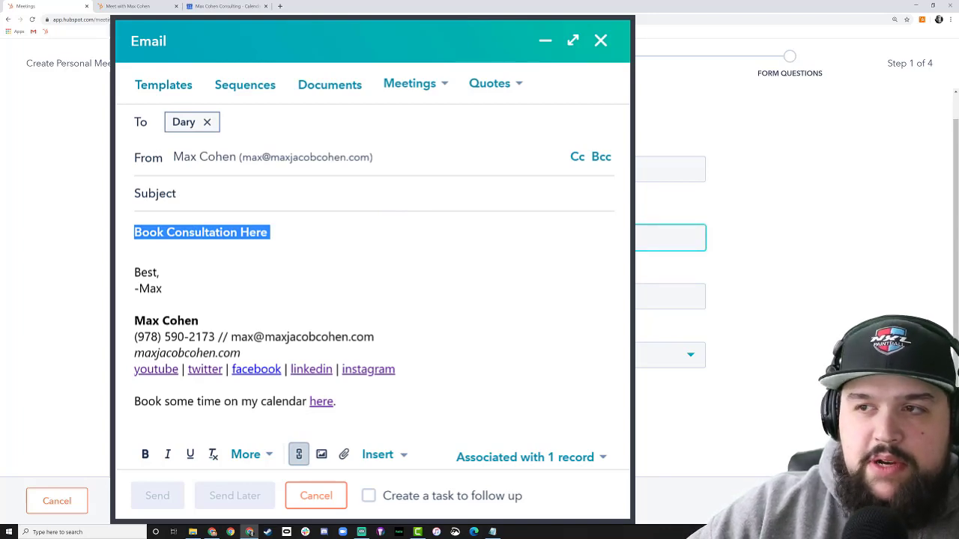
type("Book Consultation Here")
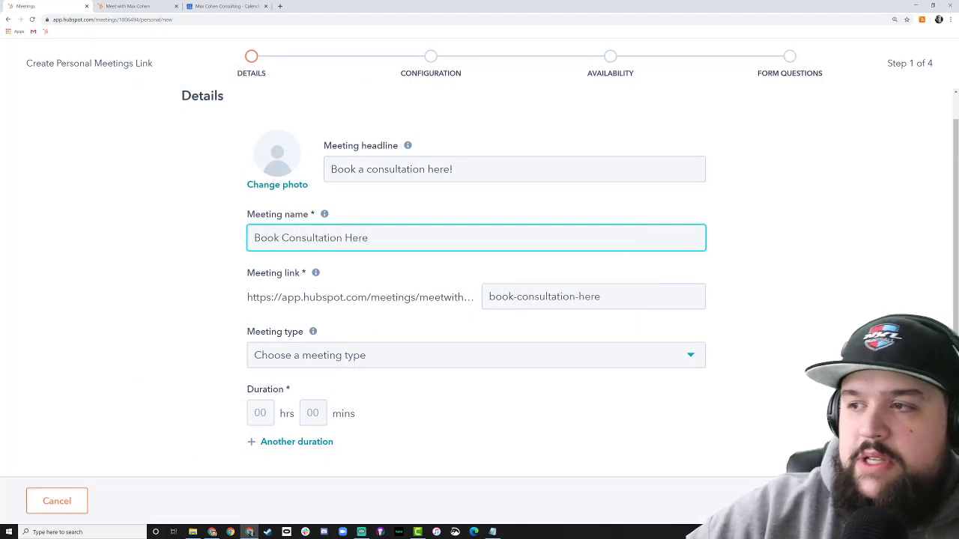
left_click(187, 265)
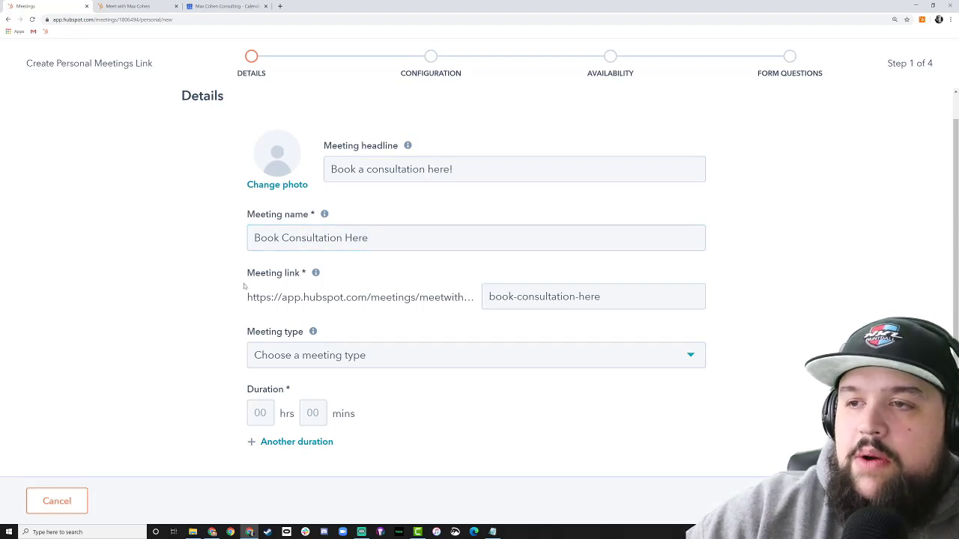
Change the meeting link ending from book-consultation-here to 'consultation'
left_click(621, 297)
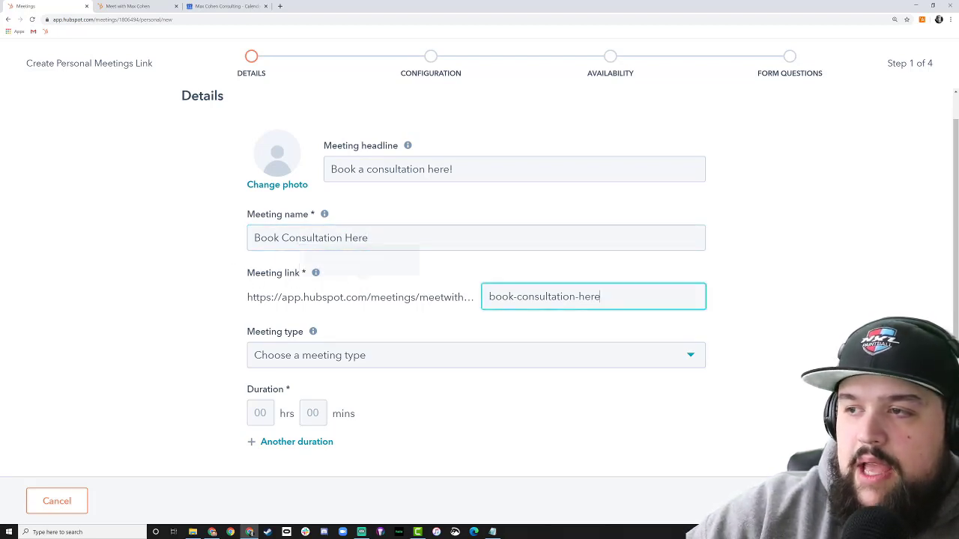
left_click_drag(622, 296, 472, 307)
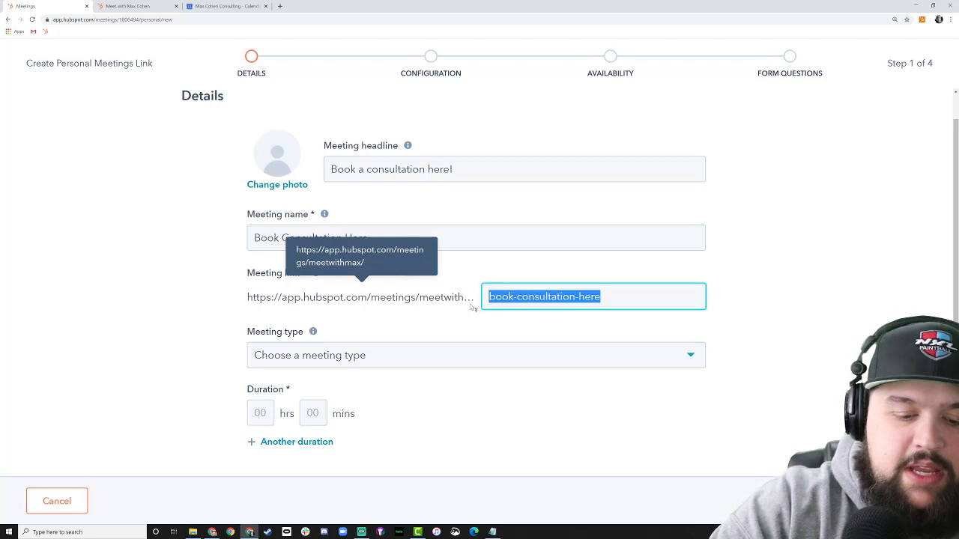
type("consultation")
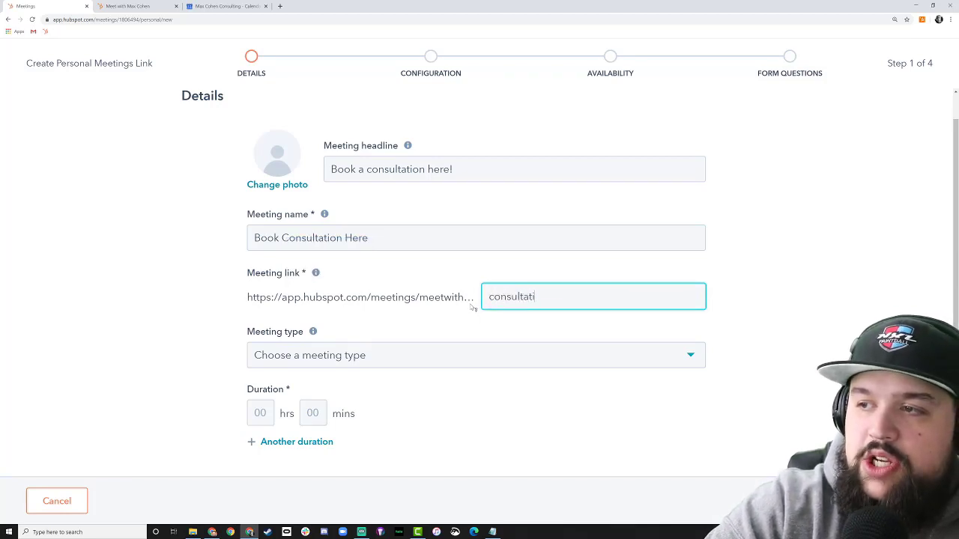
left_click(453, 316)
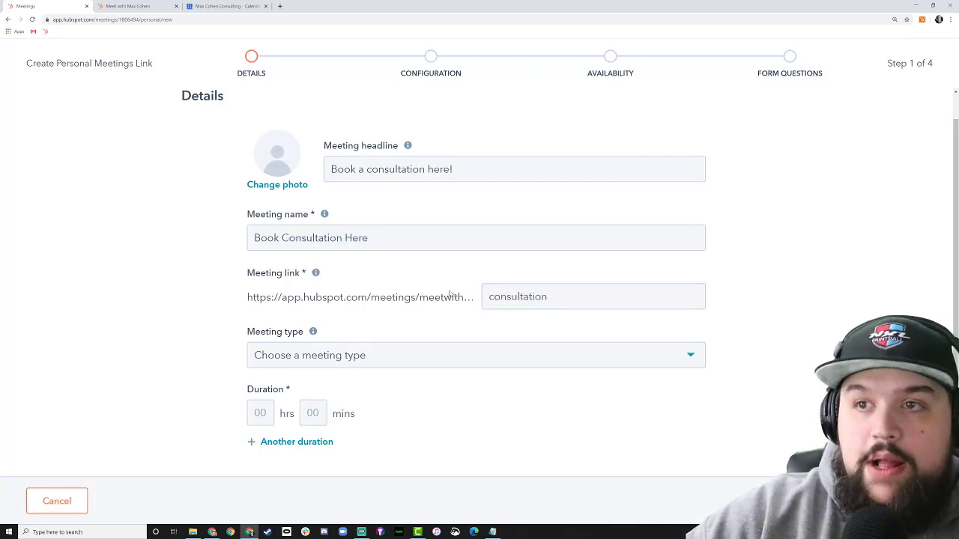
left_click(296, 304)
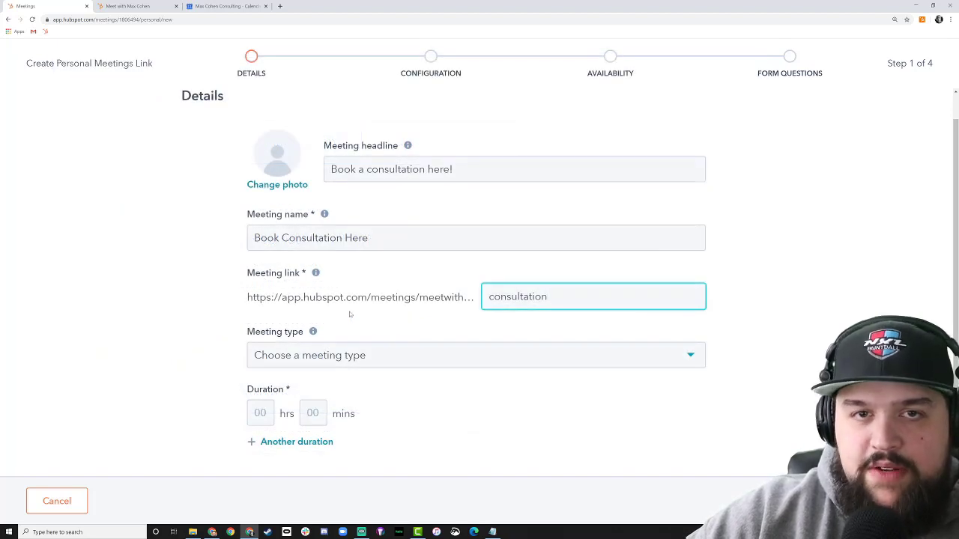
left_click(358, 330)
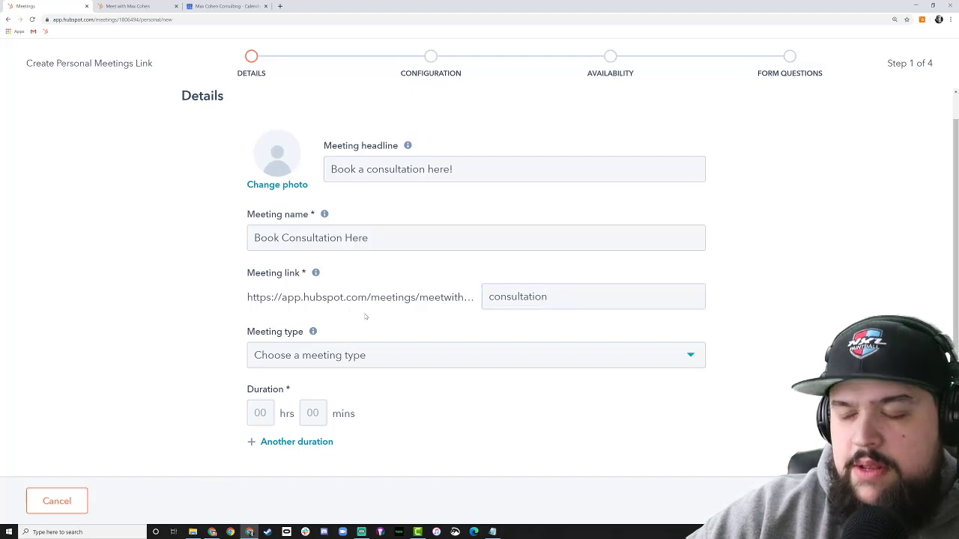
left_click(333, 355)
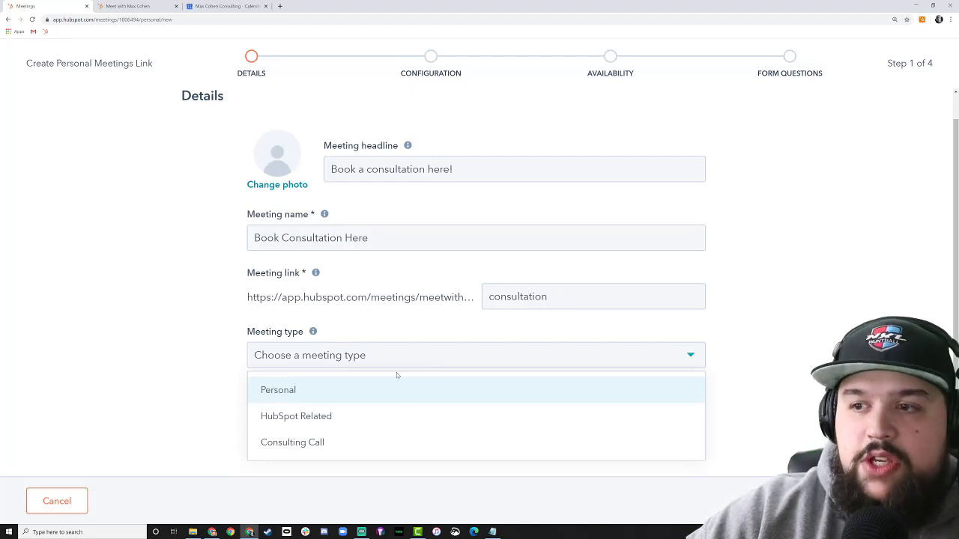
left_click(187, 325)
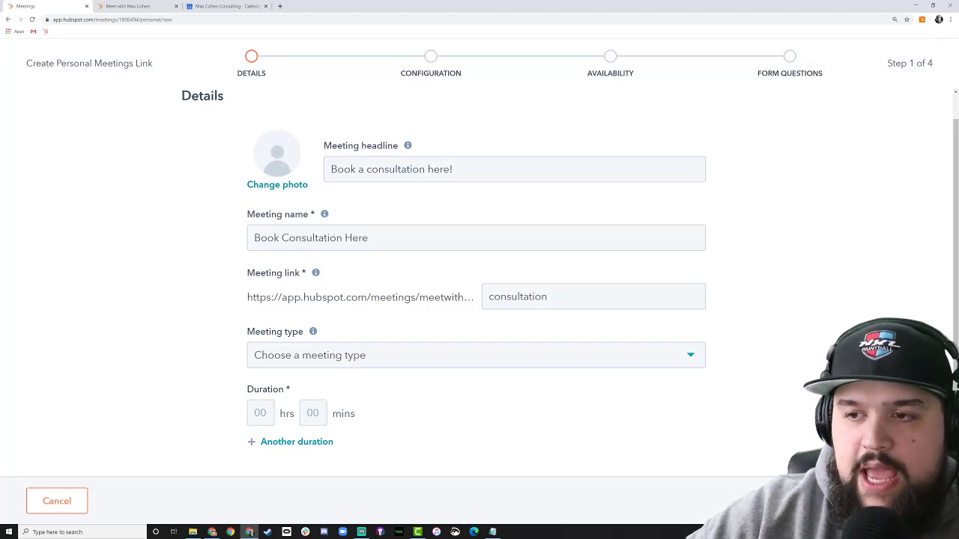
Set a single 1-hour duration, removing the extra 30-minute option, and continue to Configuration
left_click(260, 413)
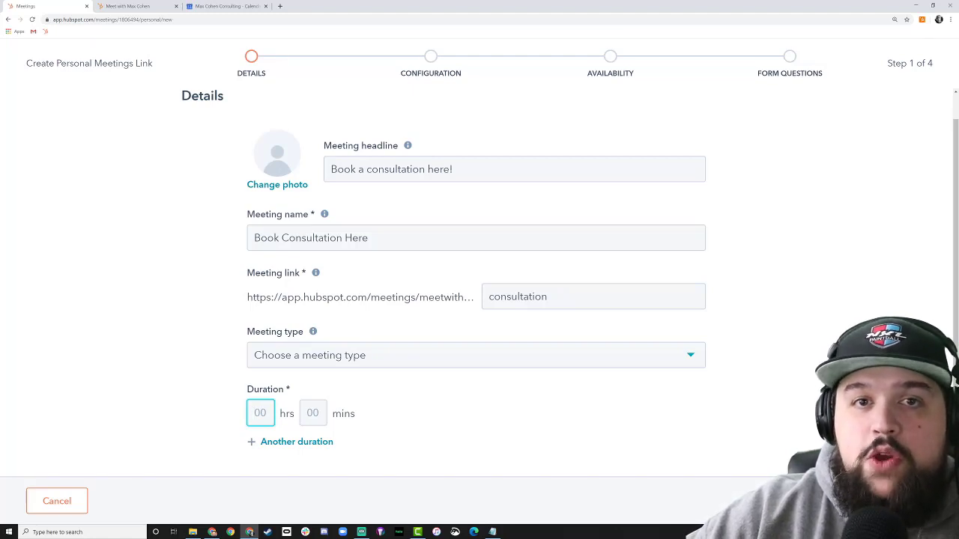
type("1")
left_click(210, 418)
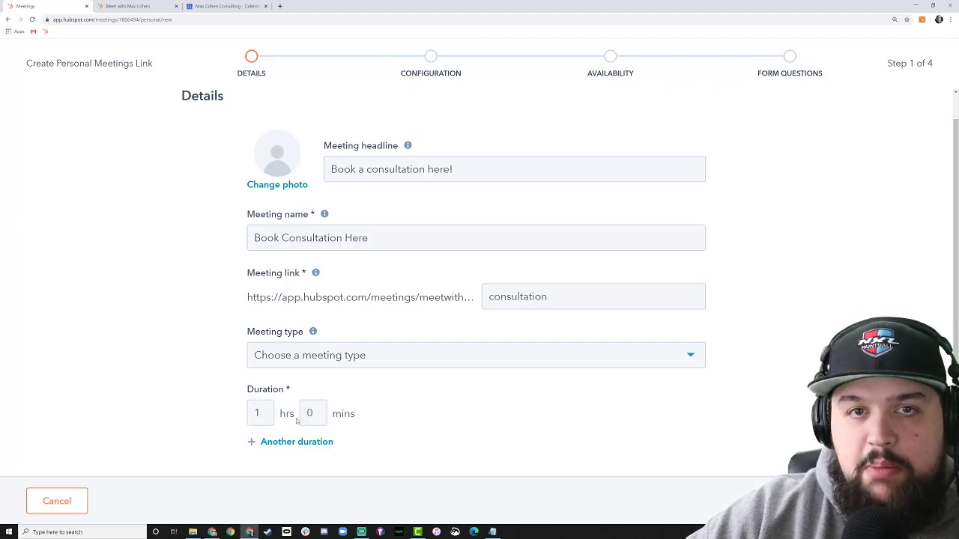
left_click(293, 445)
left_click(311, 447)
type("30")
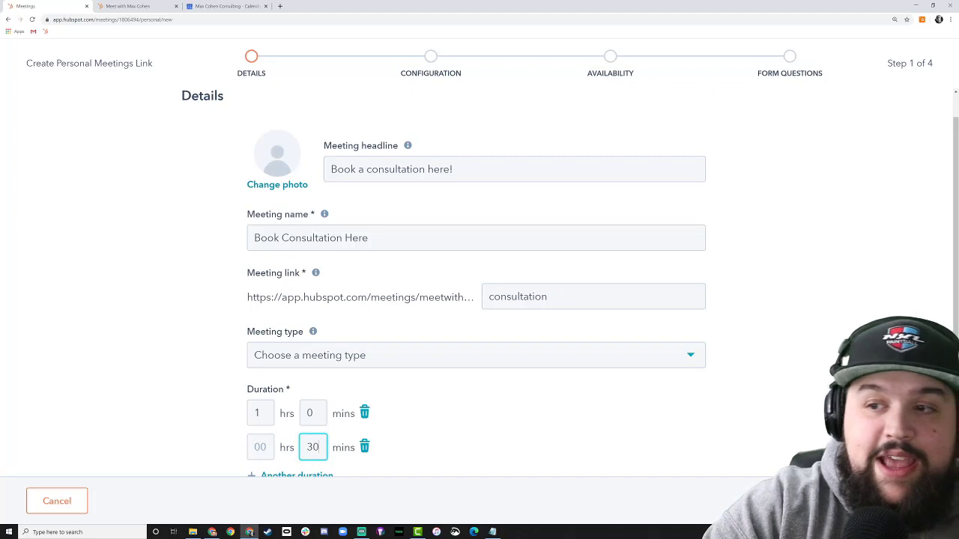
left_click(177, 420)
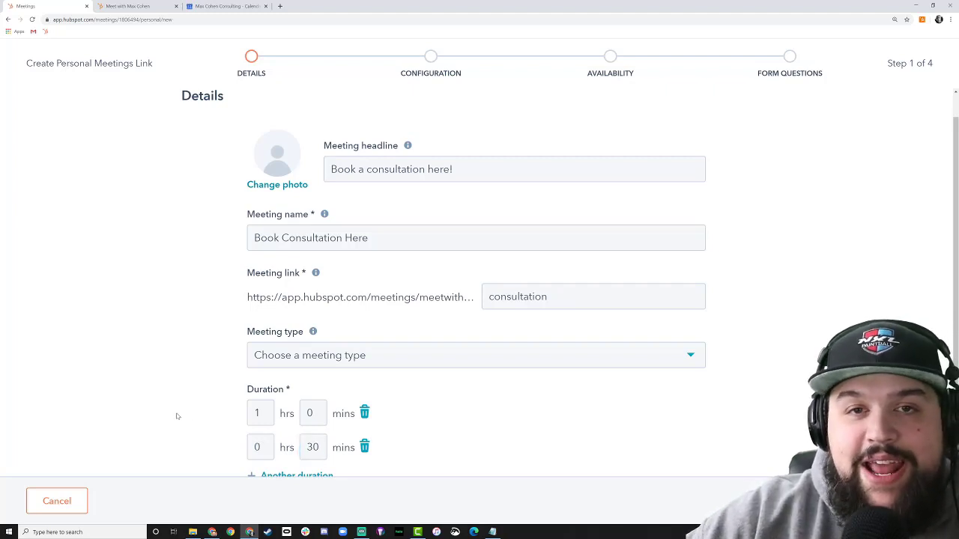
scroll(178, 416, "down", 1)
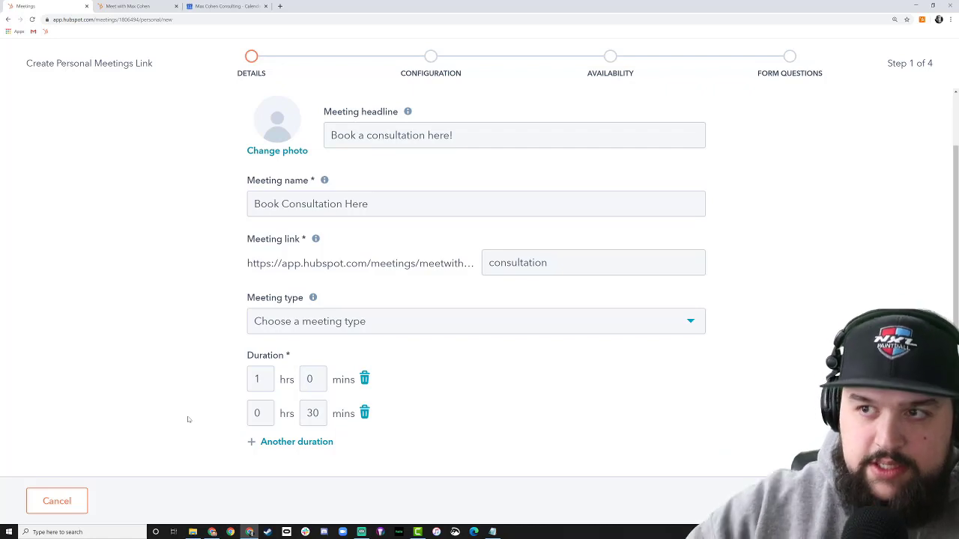
left_click(364, 413)
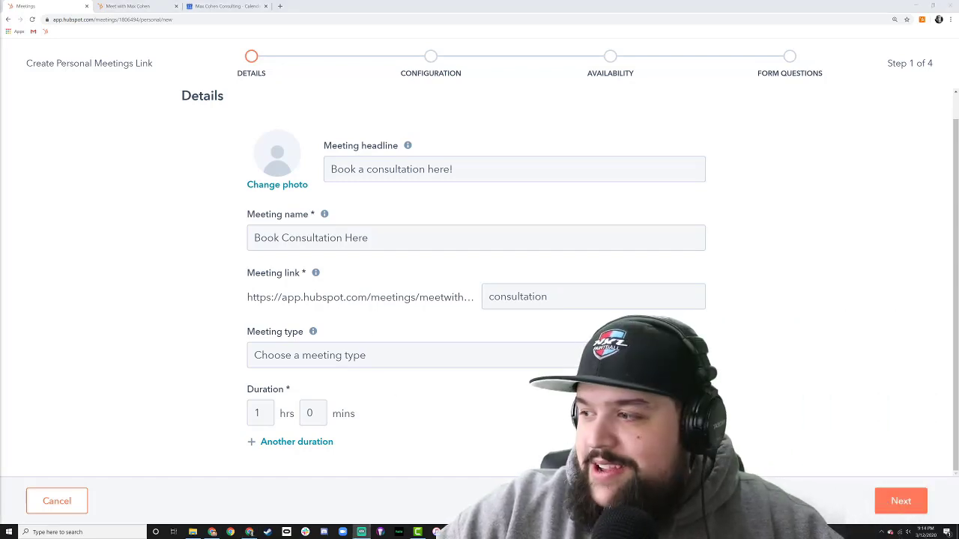
left_click(892, 503)
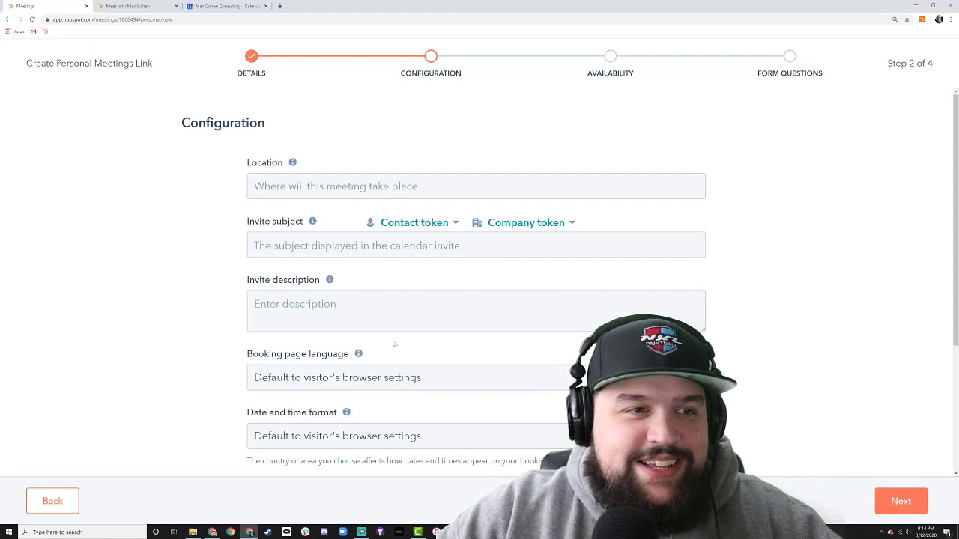
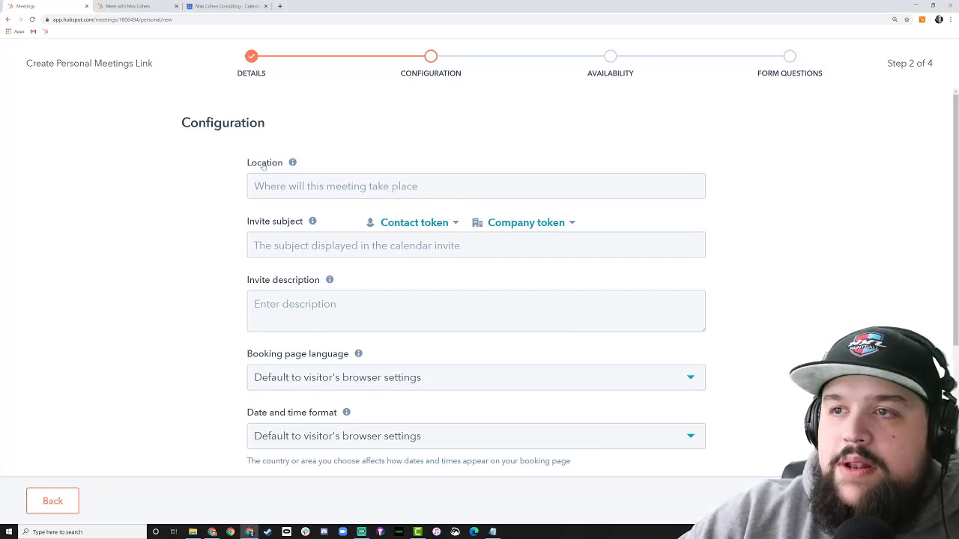
scroll(263, 168, "down", 1)
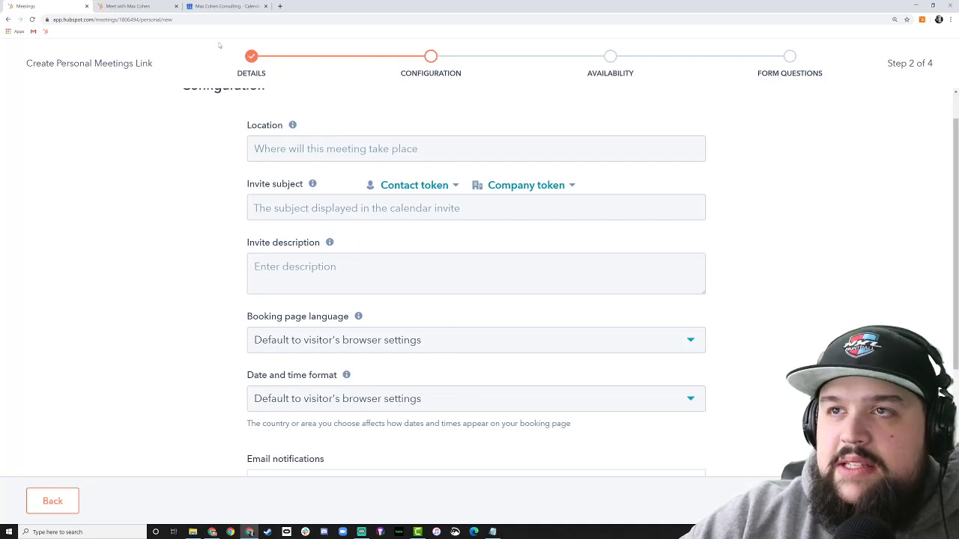
left_click(225, 7)
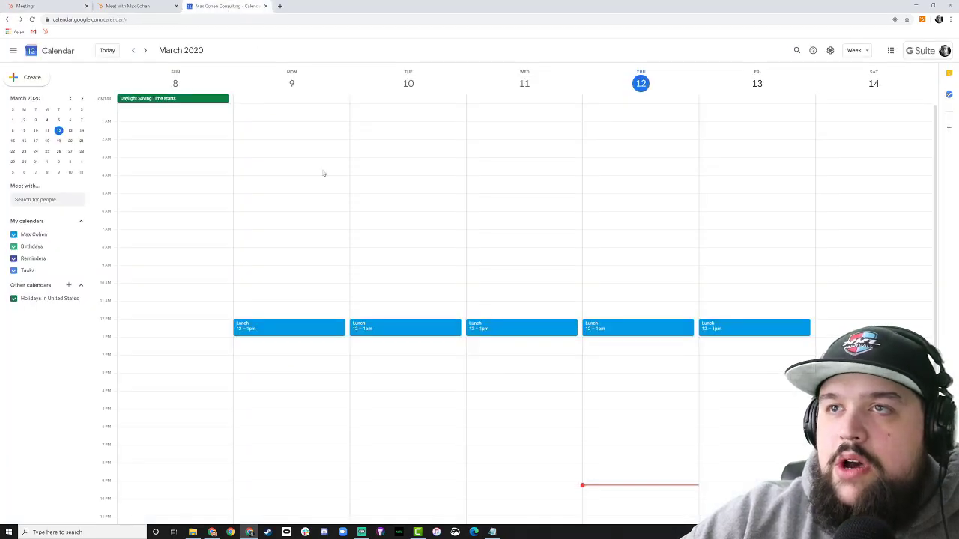
left_click(390, 259)
left_click(288, 338)
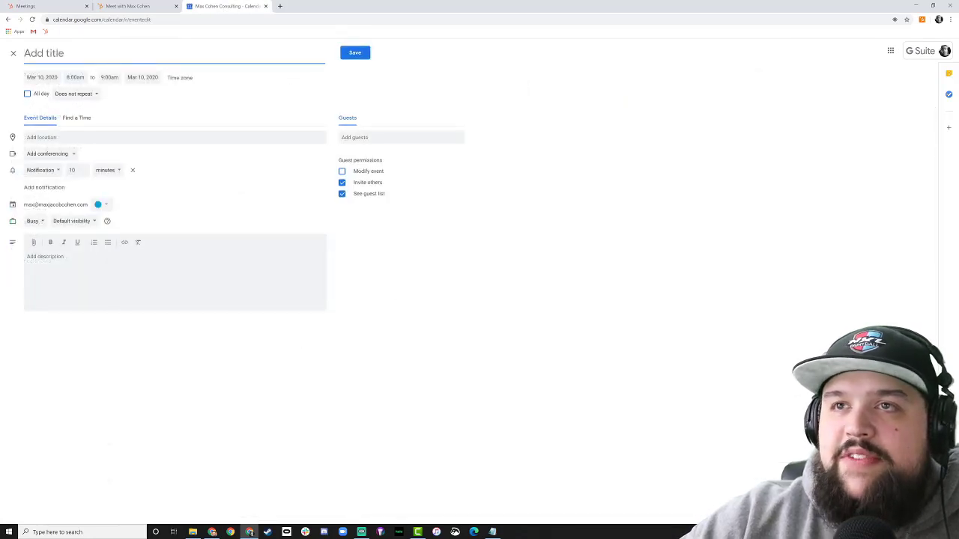
left_click(59, 7)
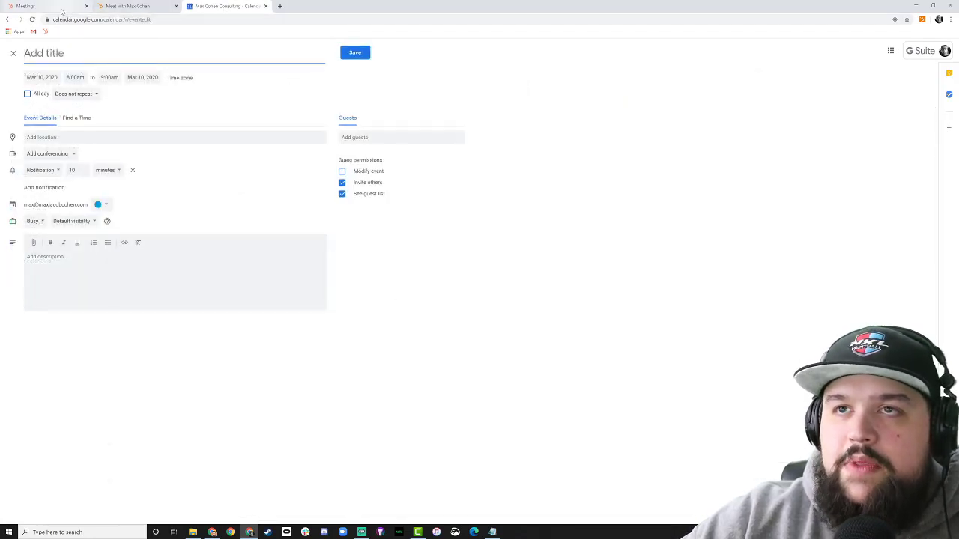
left_click(255, 149)
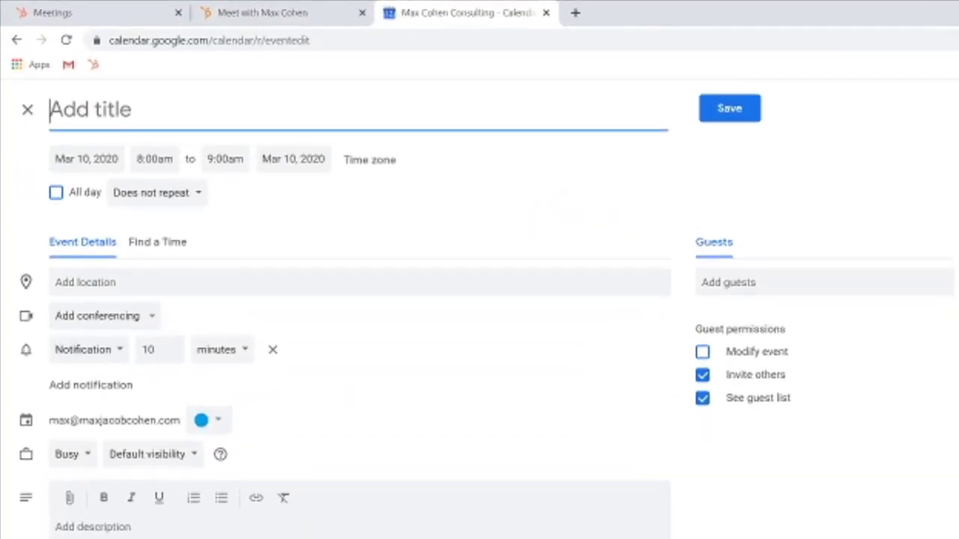
left_click(86, 282)
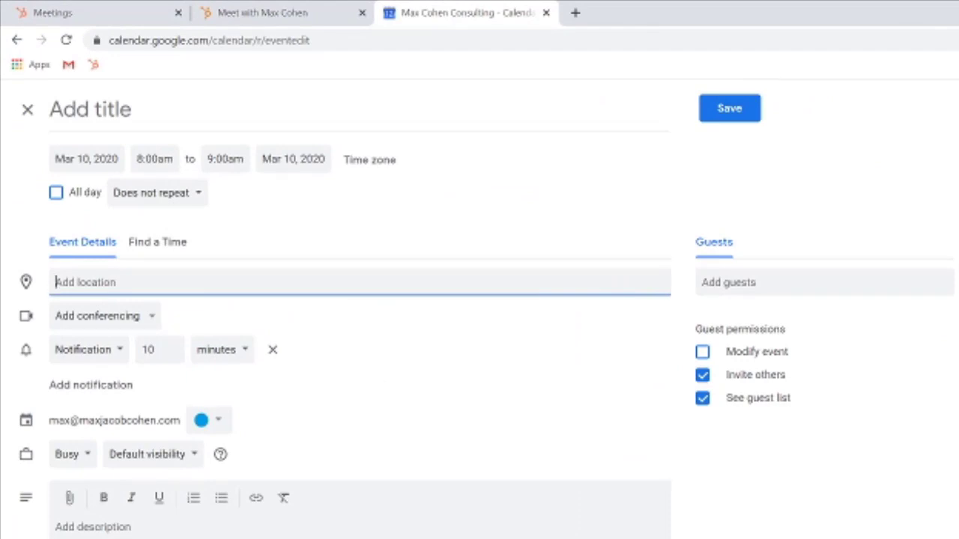
left_click(262, 13)
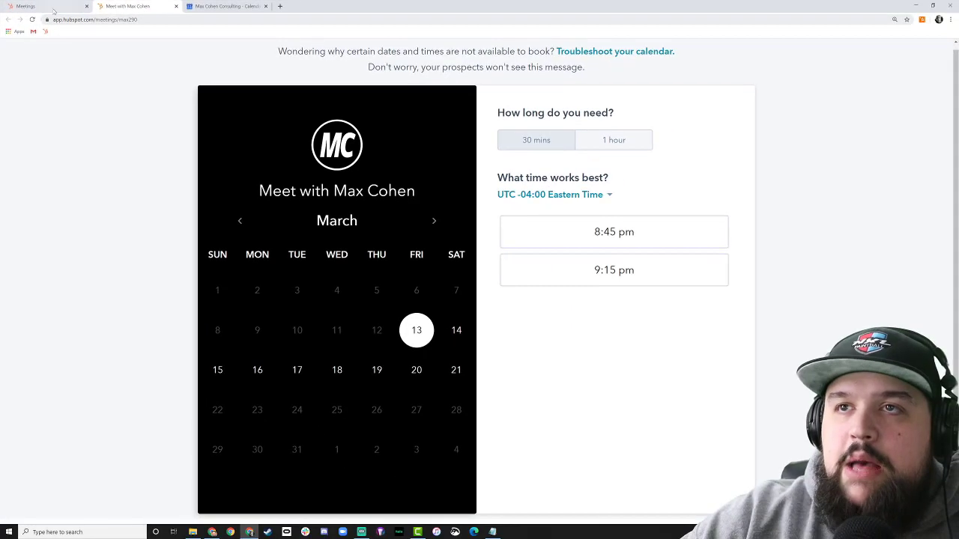
left_click(34, 6)
left_click_drag(238, 8, 138, 7)
left_click(30, 6)
left_click(271, 207)
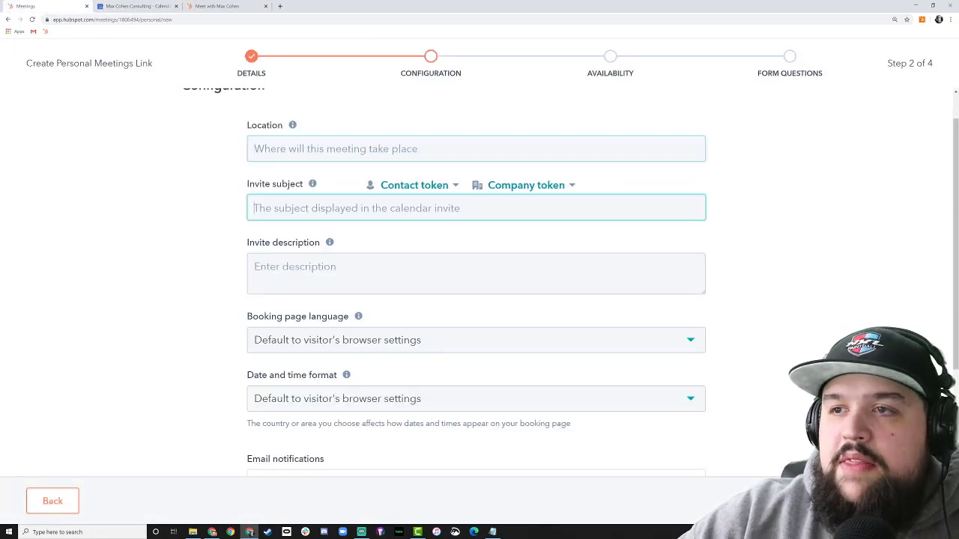
left_click(217, 6)
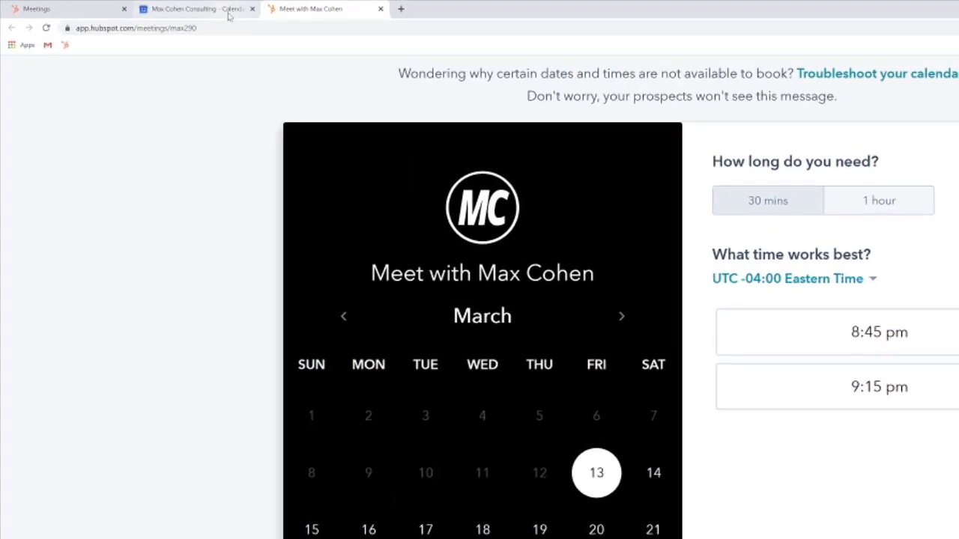
left_click(161, 7)
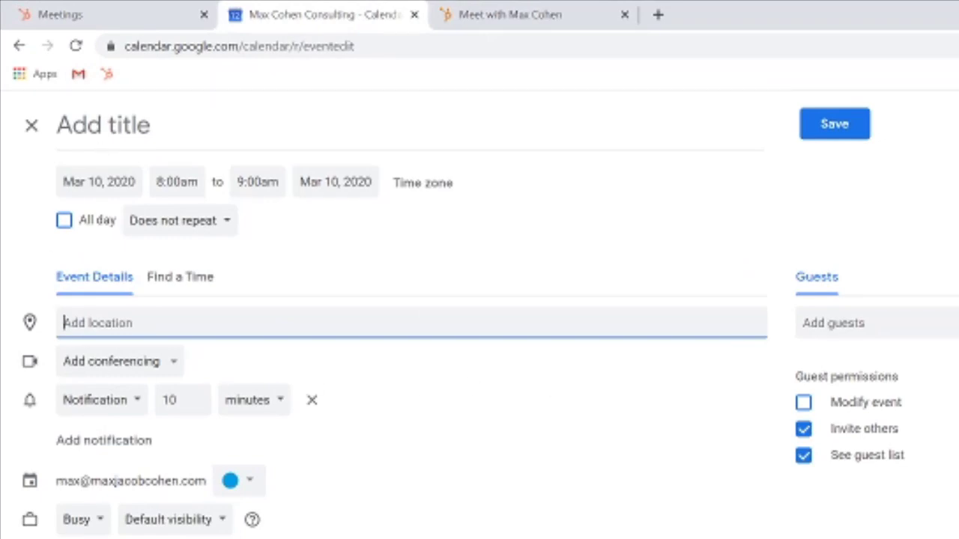
left_click(75, 125)
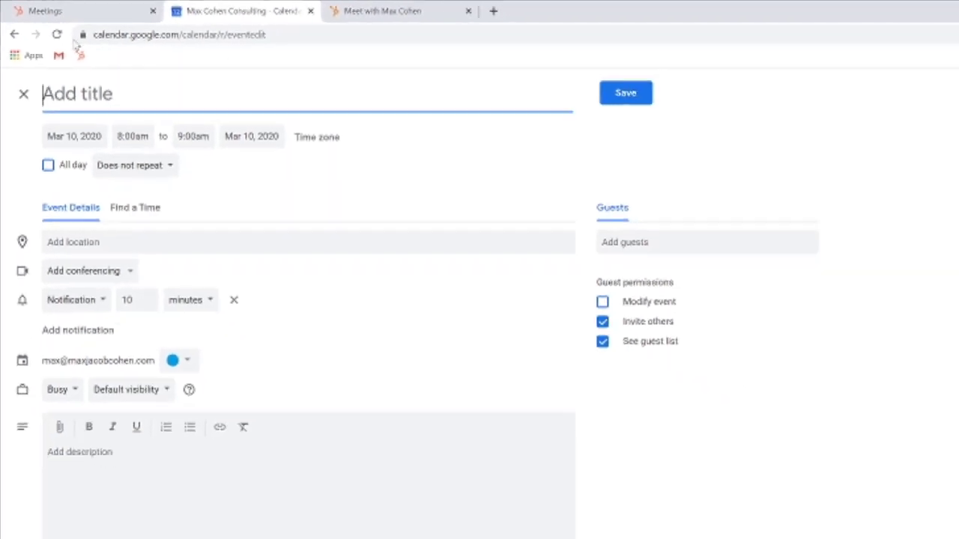
left_click(91, 16)
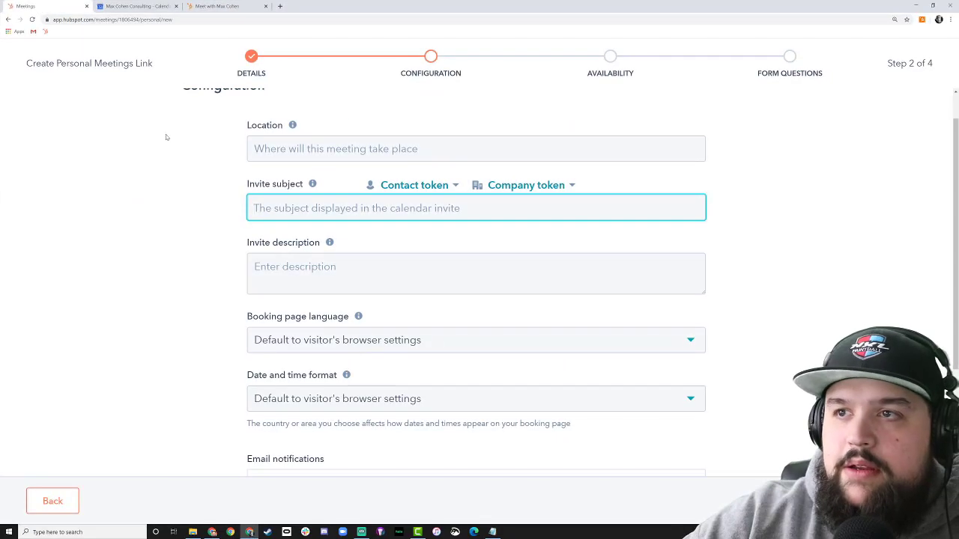
left_click(246, 242)
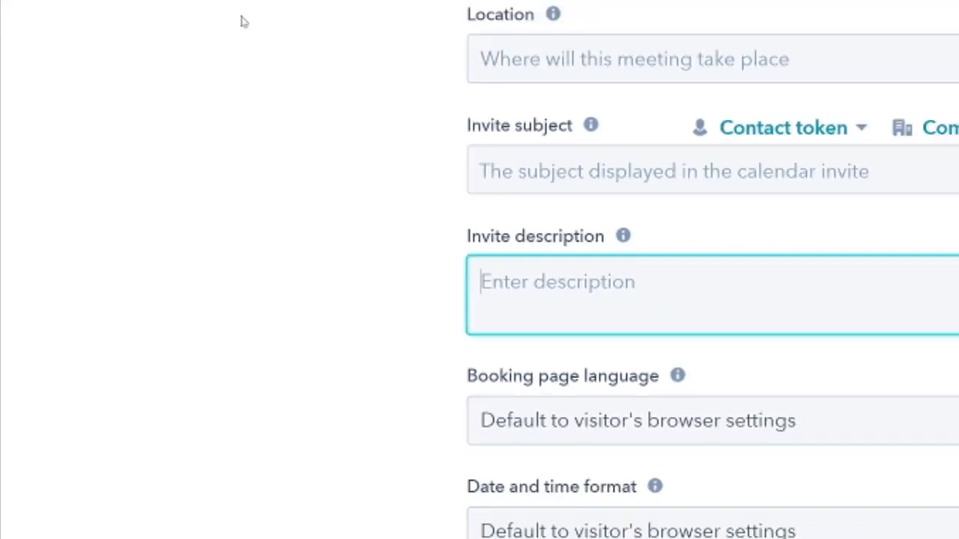
scroll(275, 285, "down", 2)
left_click(158, 204)
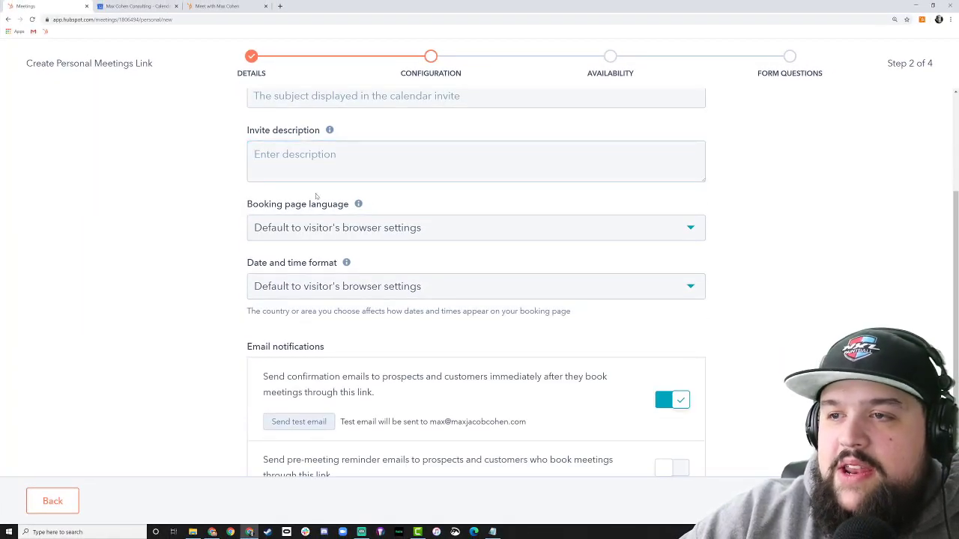
scroll(185, 243, "up", 2)
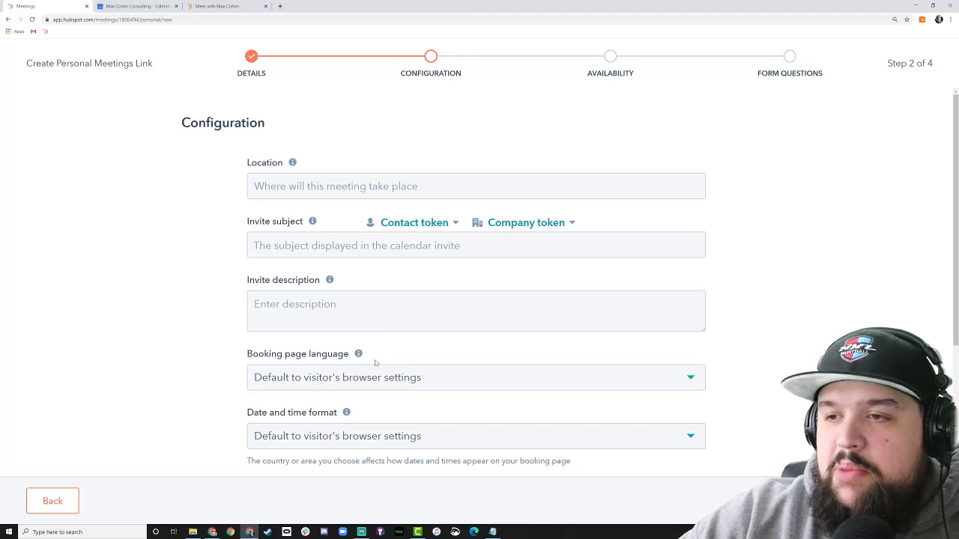
left_click(218, 6)
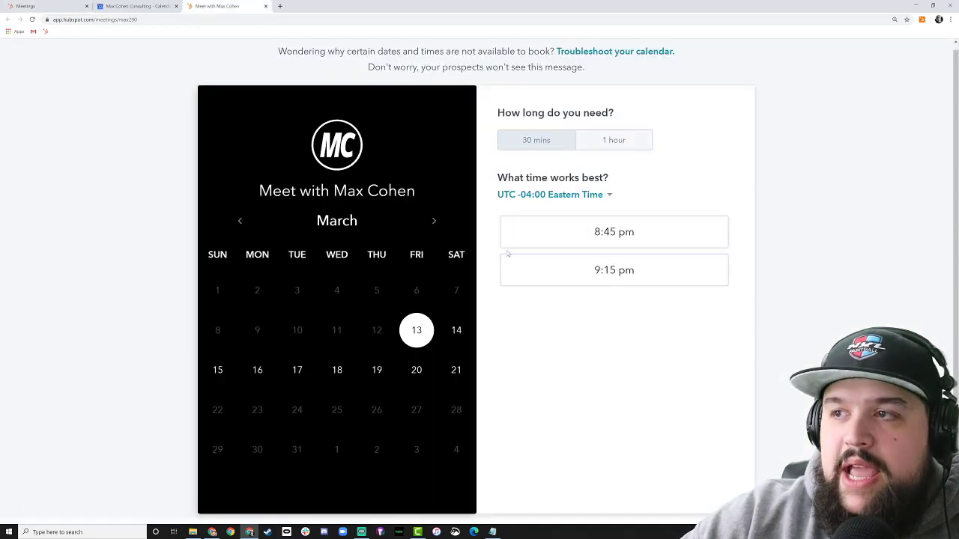
left_click(52, 7)
scroll(224, 315, "down", 2)
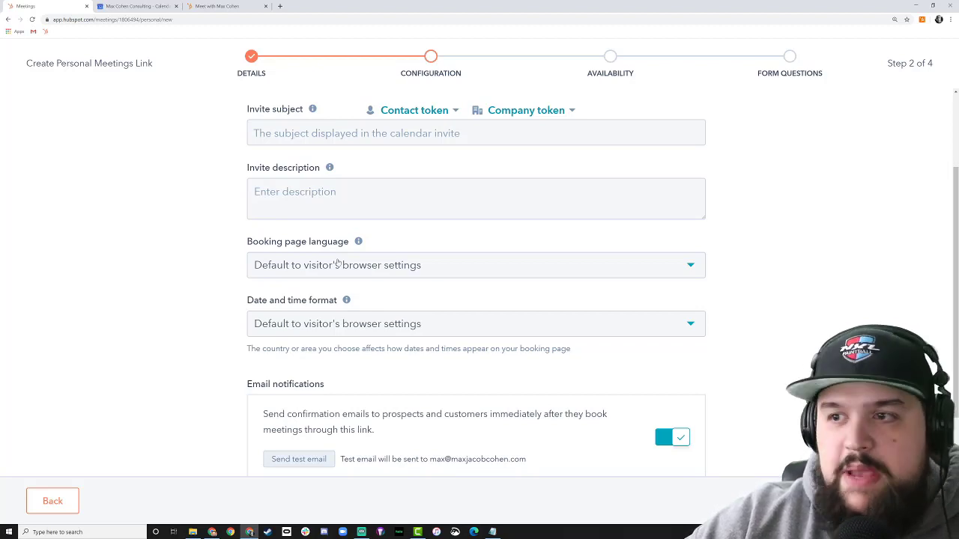
Check the booking page language options without changing them, then review the confirmation email section
left_click(338, 263)
left_click(143, 253)
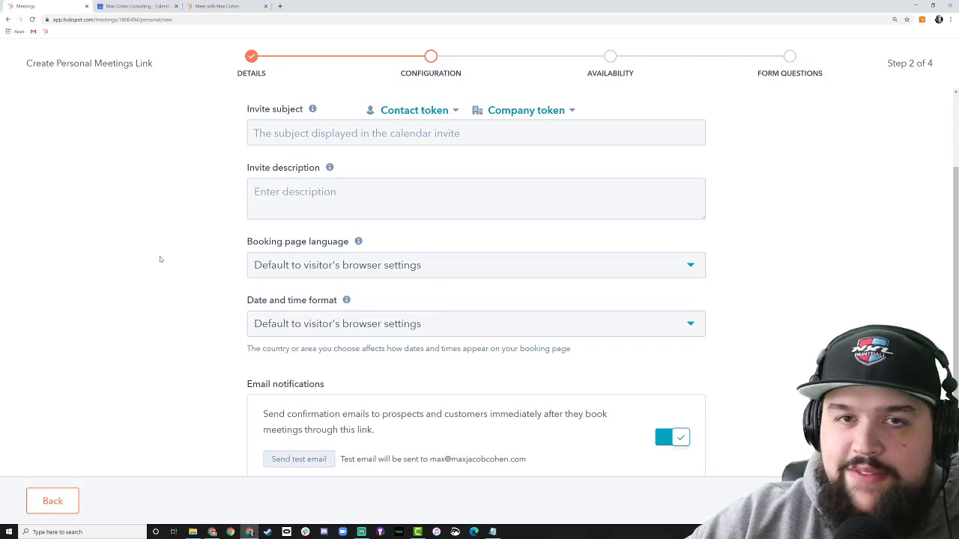
scroll(163, 260, "down", 1)
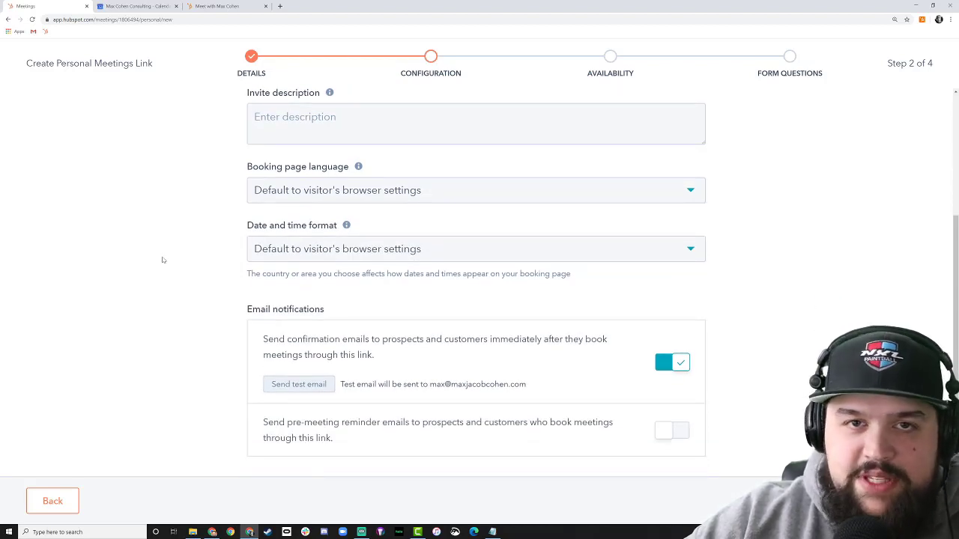
scroll(170, 251, "down", 1)
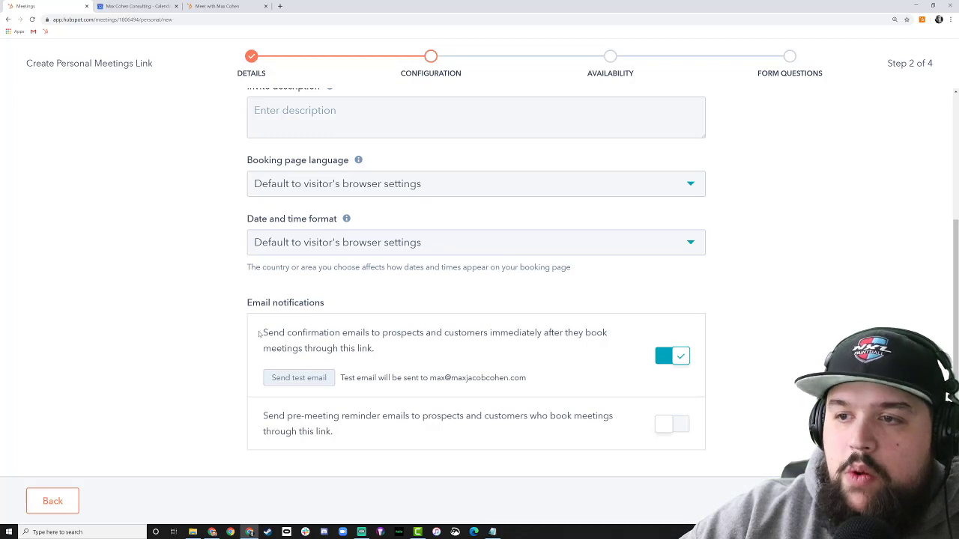
left_click_drag(261, 334, 391, 358)
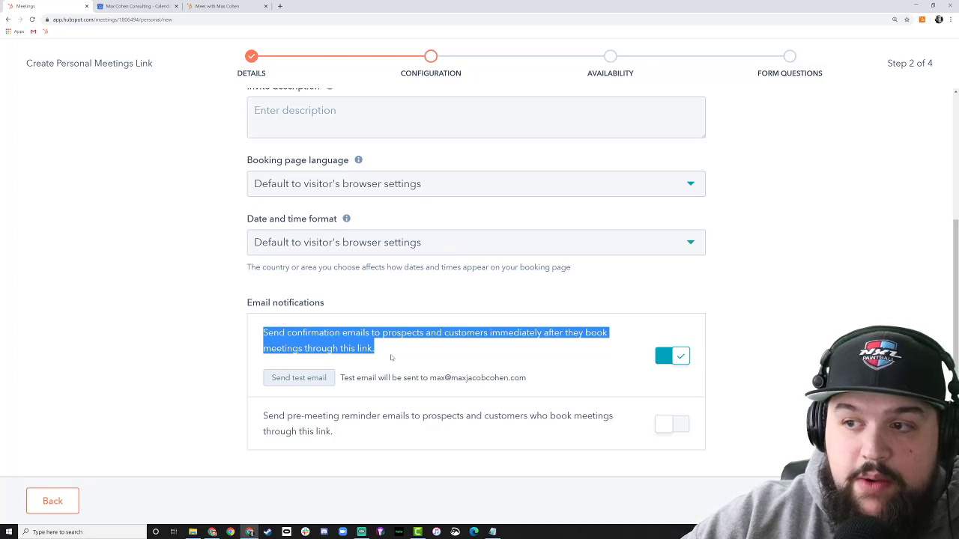
left_click(509, 360)
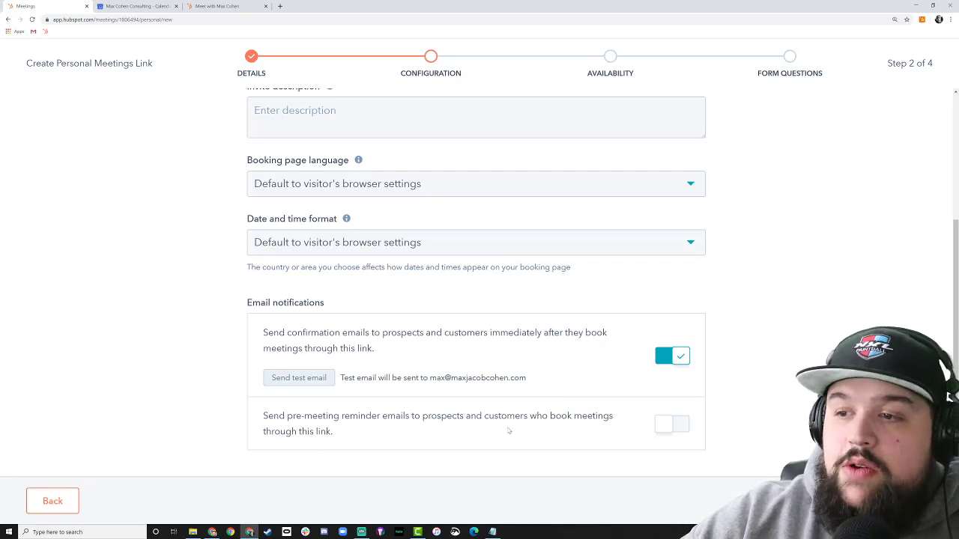
Switch on pre-meeting reminder emails, sent 1 hour before the meeting
left_click(668, 428)
scroll(367, 424, "down", 2)
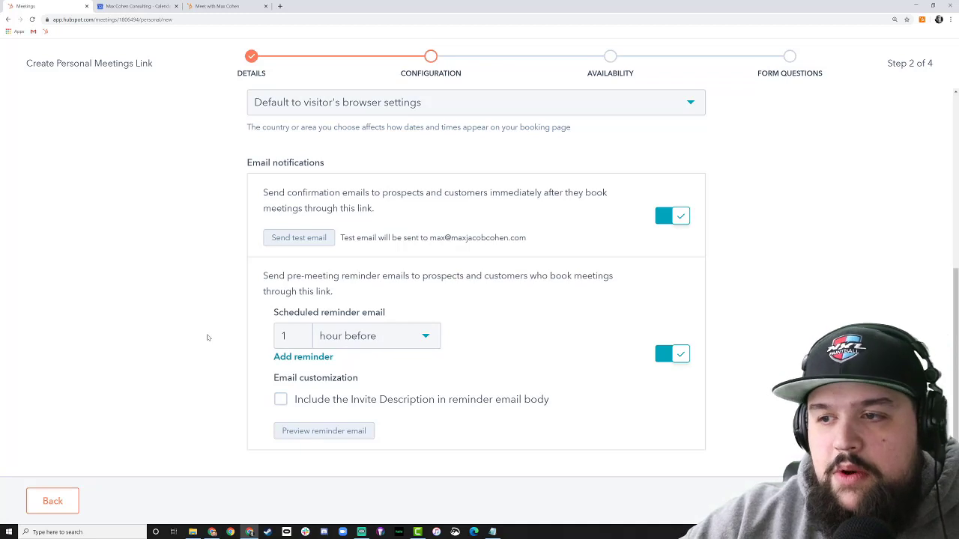
scroll(211, 342, "up", 1)
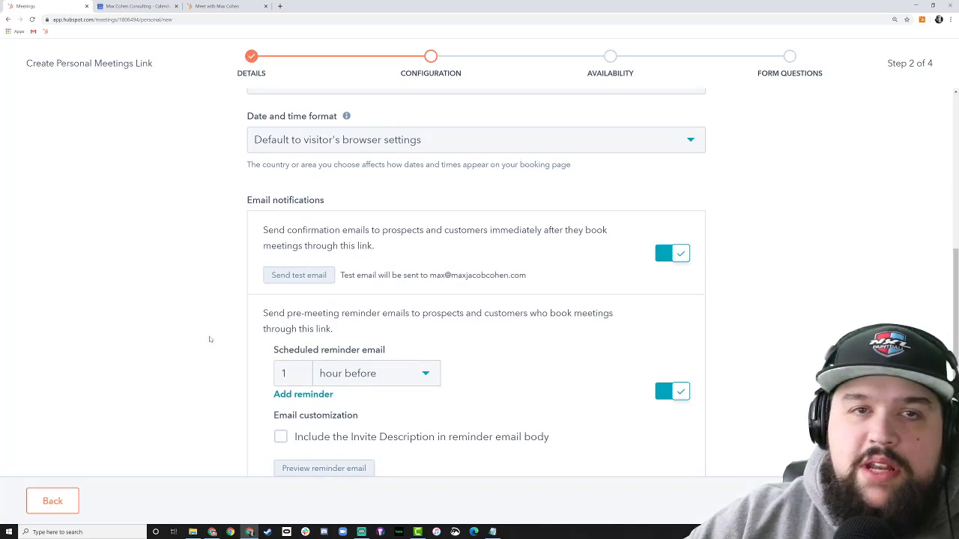
scroll(210, 339, "down", 1)
scroll(208, 338, "up", 8)
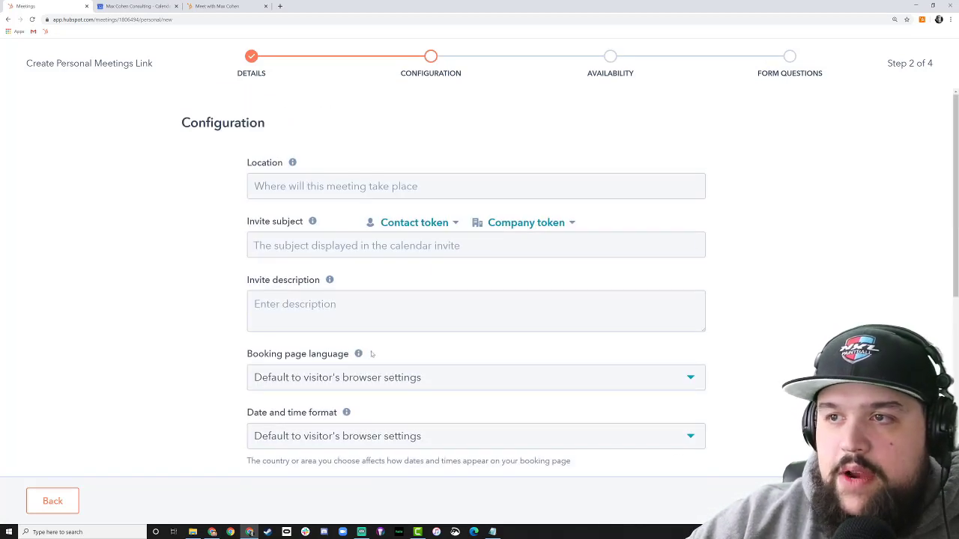
Set the meeting Location to Zoom
left_click(337, 185)
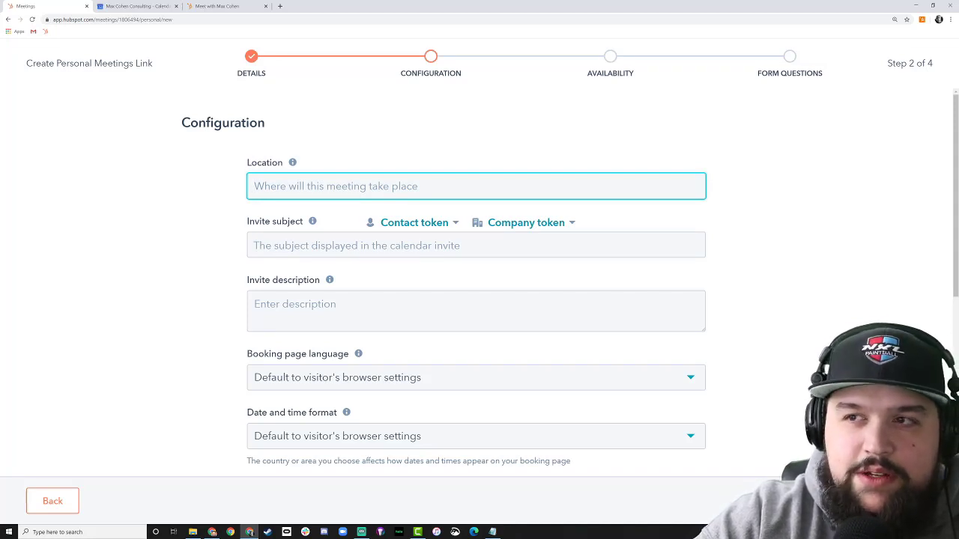
type("Zoom")
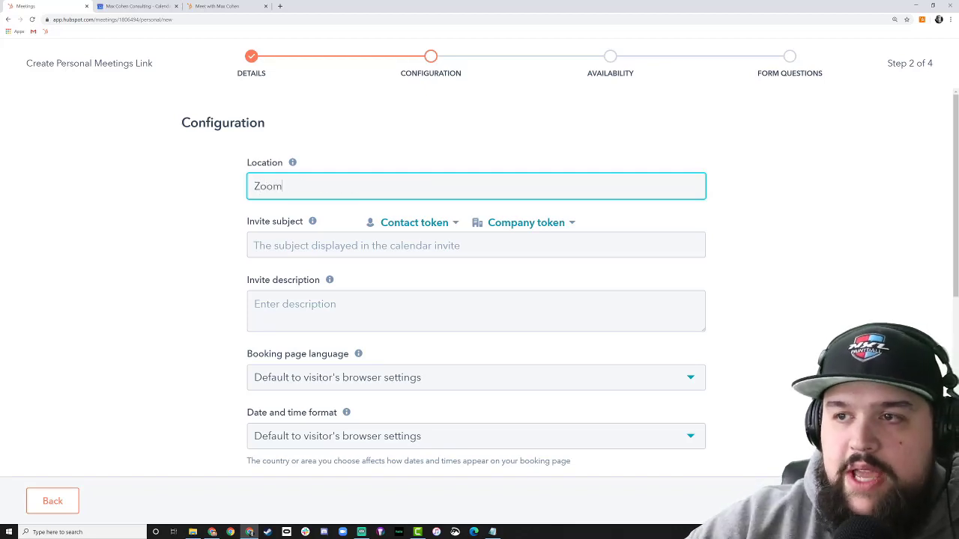
key("Tab")
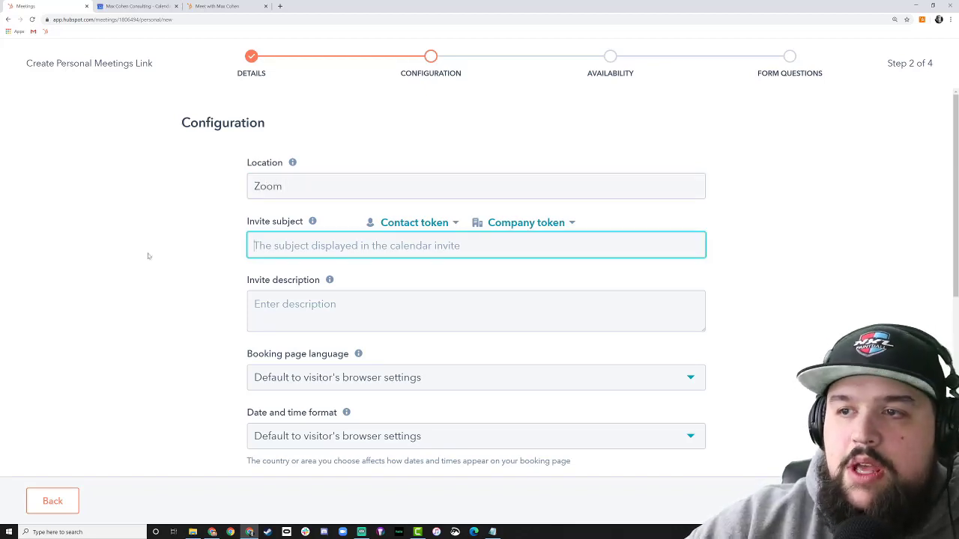
left_click(220, 253)
scroll(225, 251, "down", 1)
scroll(234, 247, "up", 1)
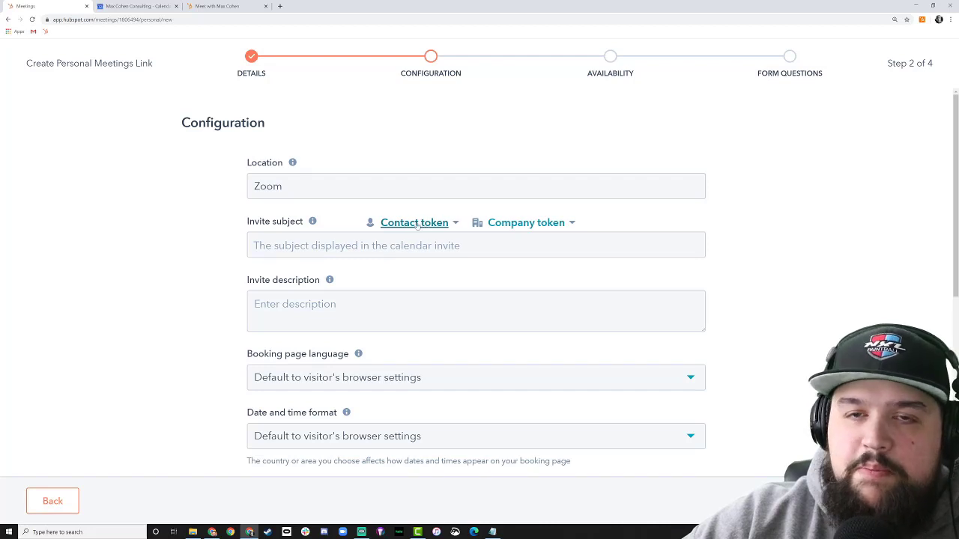
Enter the invite subject 'Free Consultation', the contact First name token, and '&' plus the host's name
left_click(439, 253)
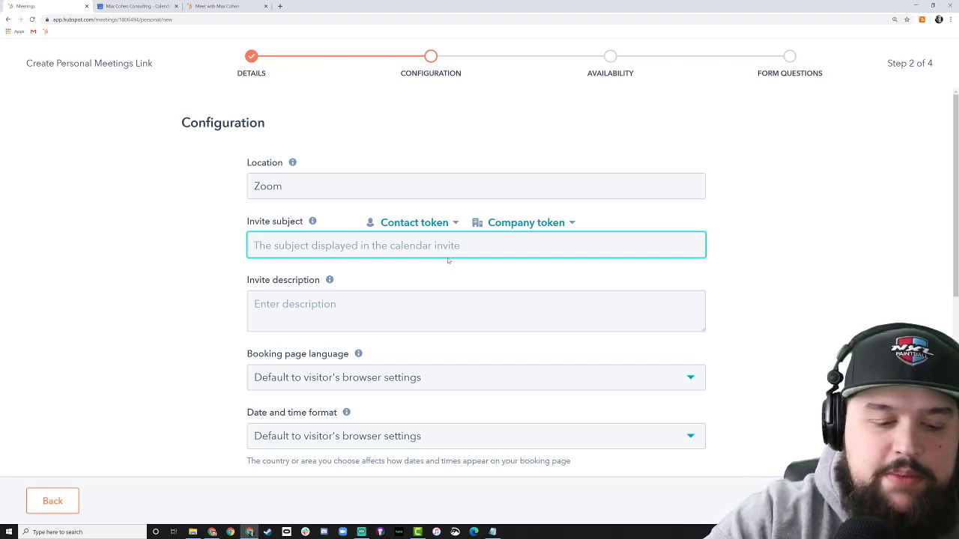
type("Free Consultatiu")
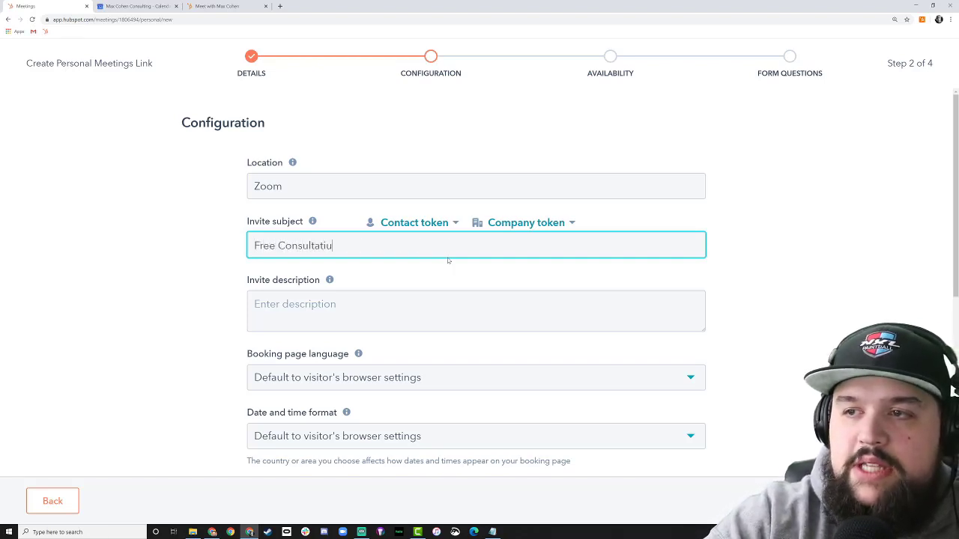
type("on")
key("BackSpace")
key("BackSpace")
key("BackSpace")
type("on")
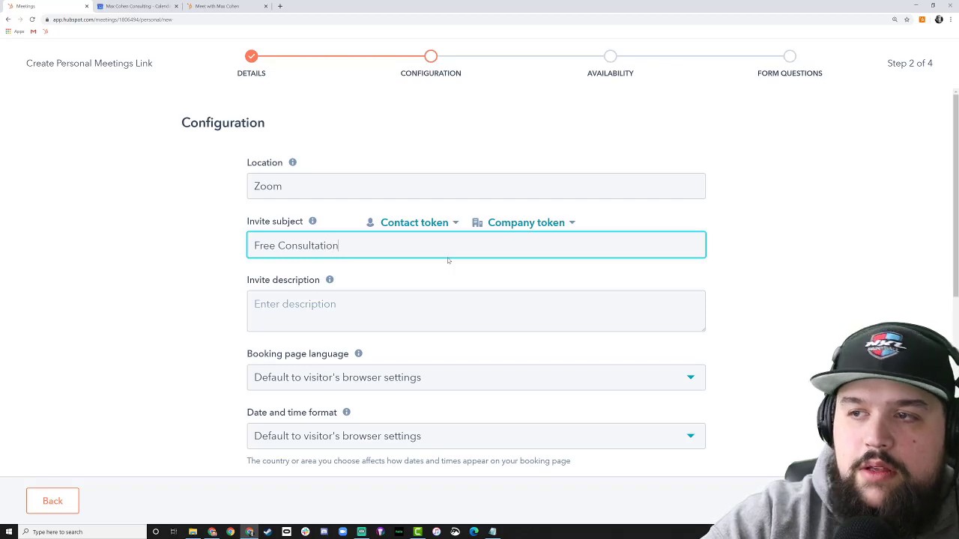
left_click(416, 223)
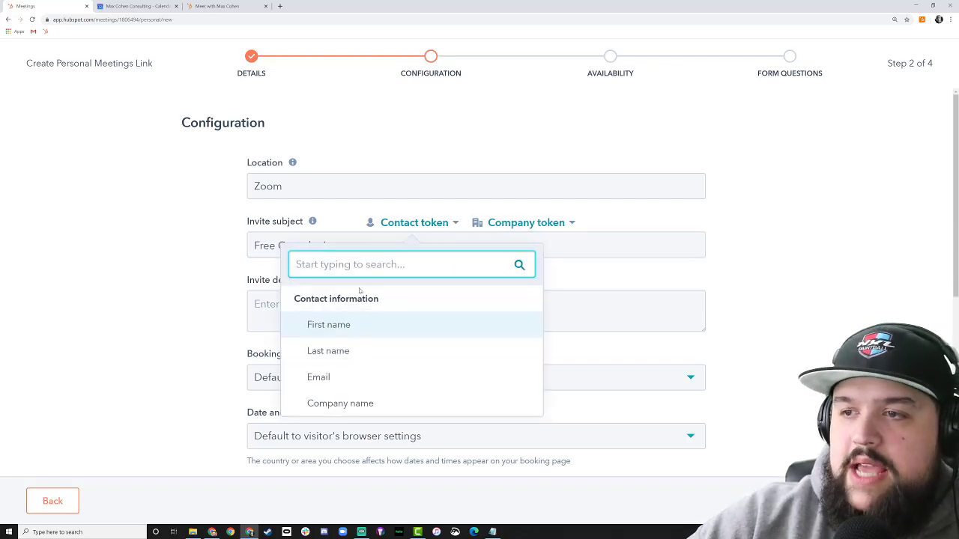
left_click(329, 325)
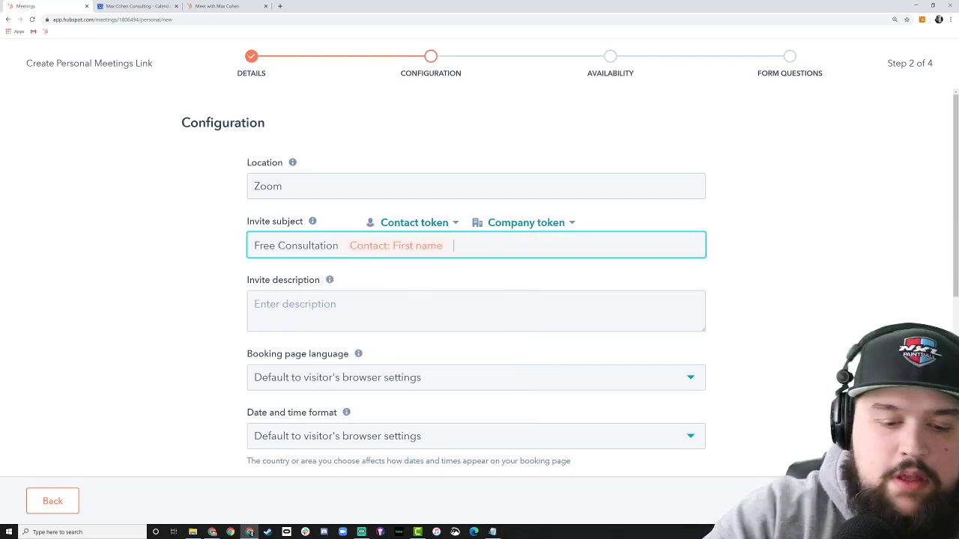
type("& Max")
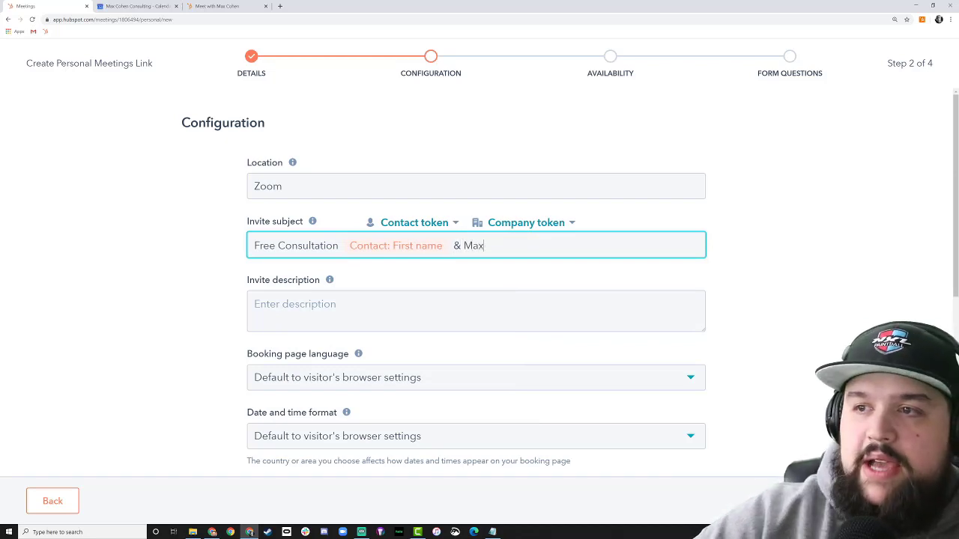
left_click(338, 245)
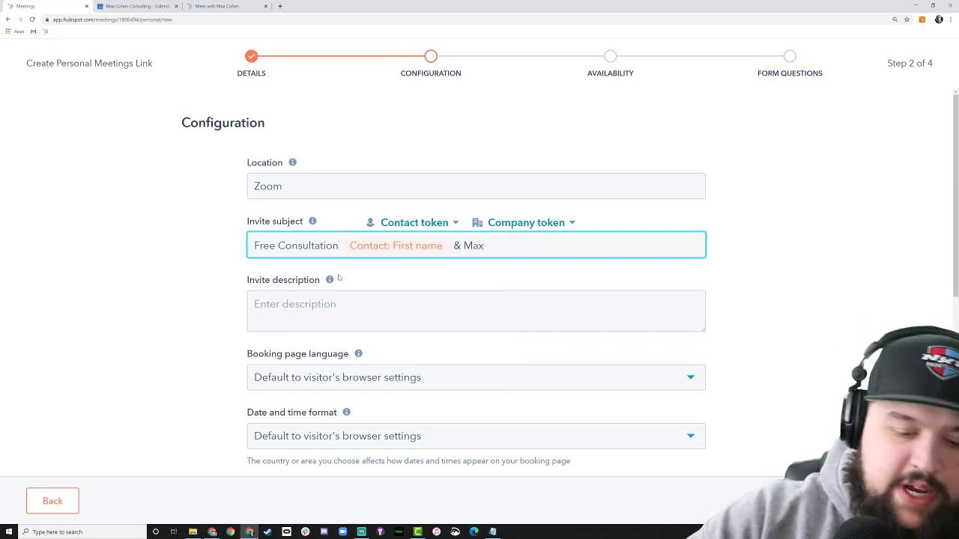
Add a colon after 'Free Consultation' in the invite subject, leaving the invite description empty
type(":")
left_click(406, 285)
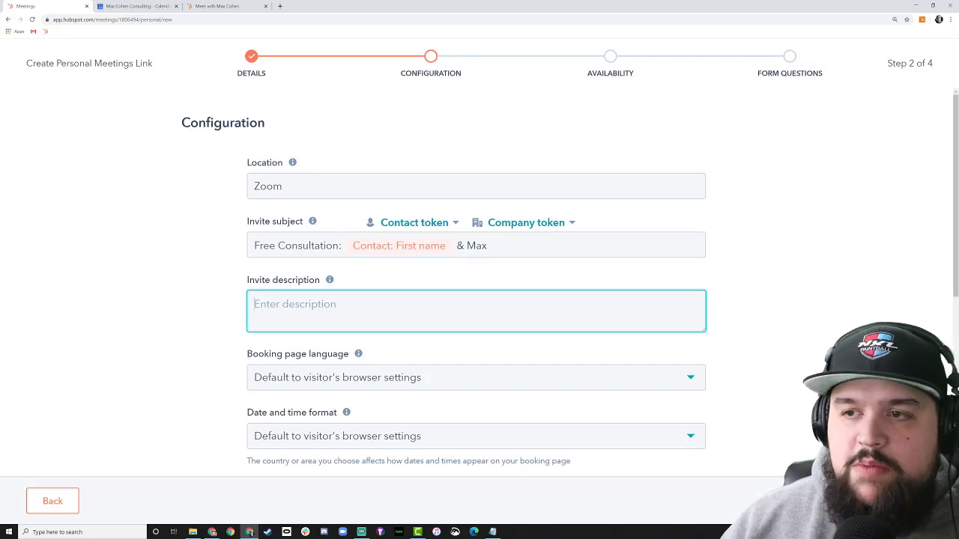
left_click(228, 311)
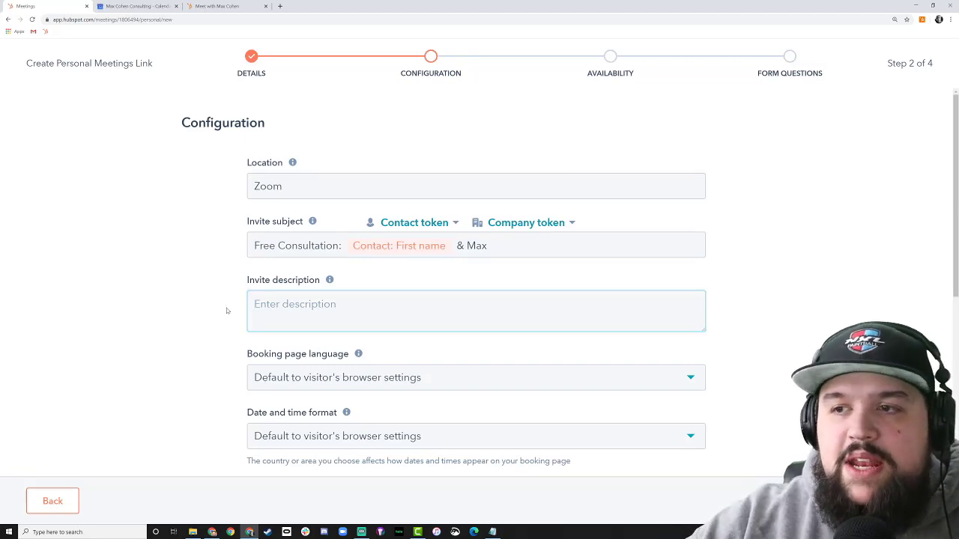
Compare with the Google Calendar event description, then return to the HubSpot link setup
left_click(135, 6)
left_click(45, 258)
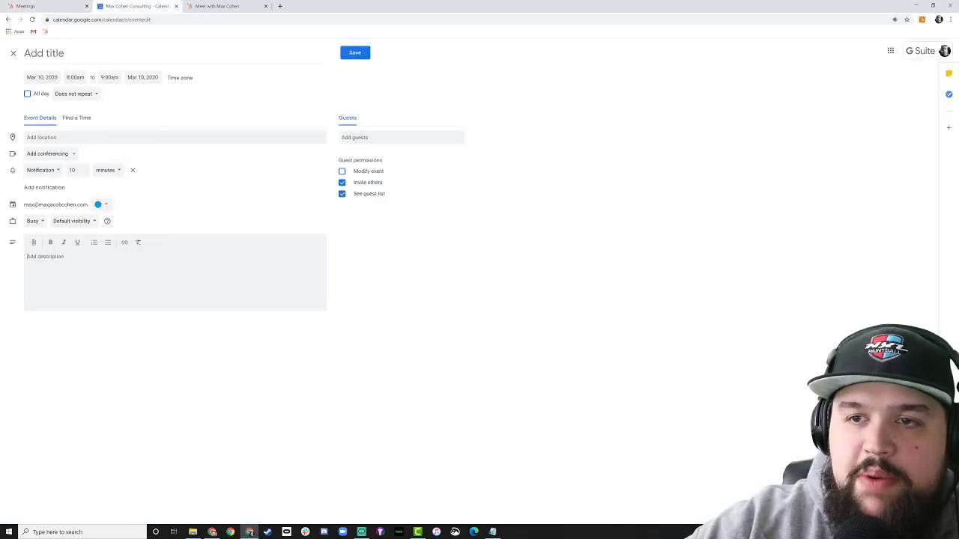
left_click(68, 6)
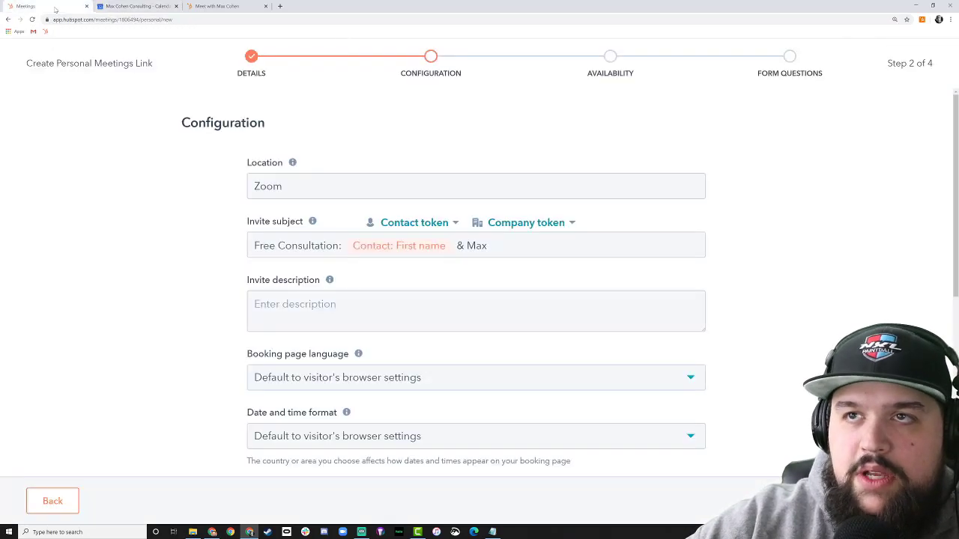
scroll(195, 302, "down", 5)
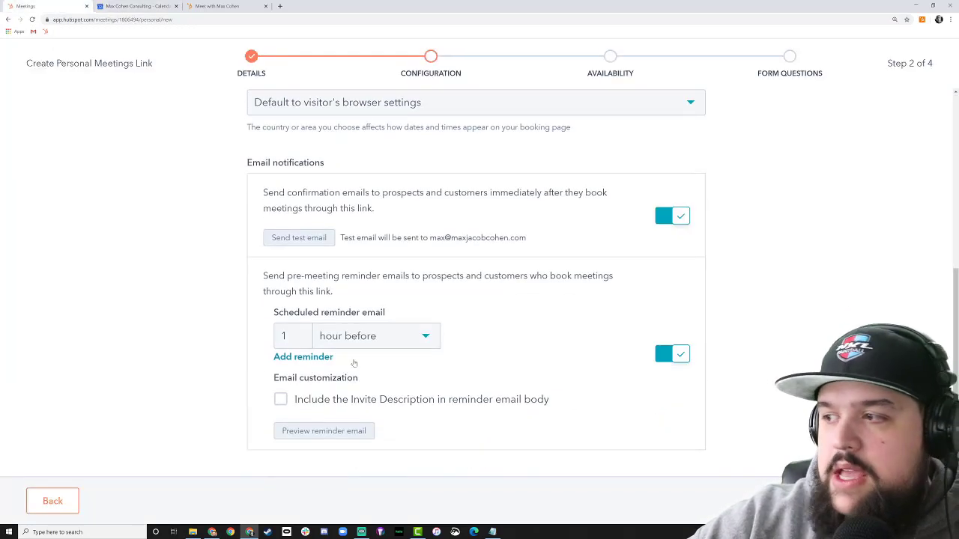
Go to the Availability step and add a Mon - Fri 9:00 AM–5:00 PM hours row
left_click(906, 502)
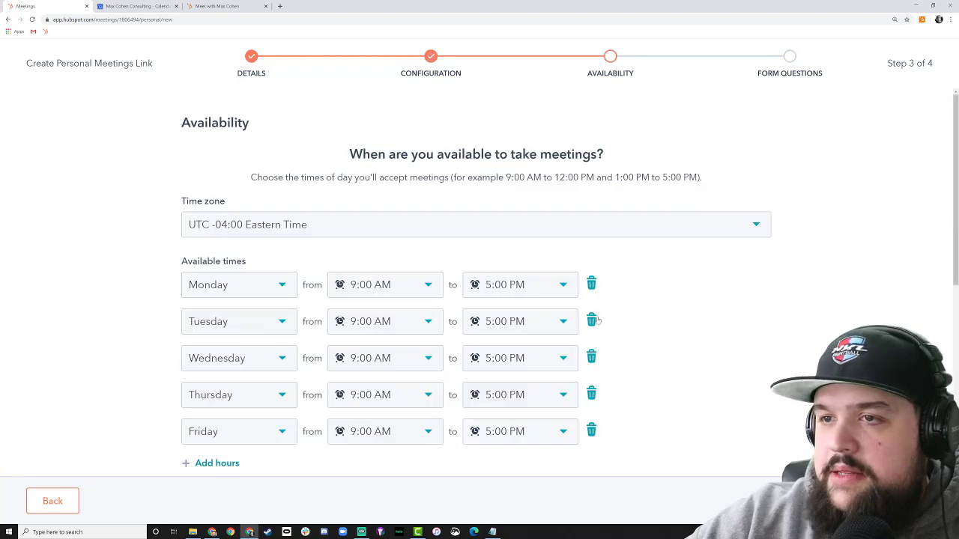
scroll(134, 282, "down", 1)
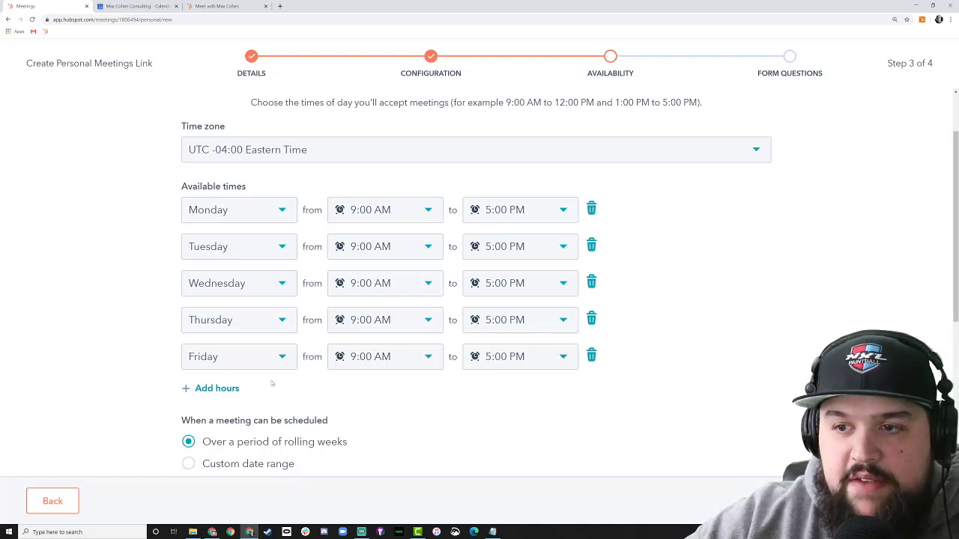
left_click(216, 388)
scroll(257, 357, "down", 1)
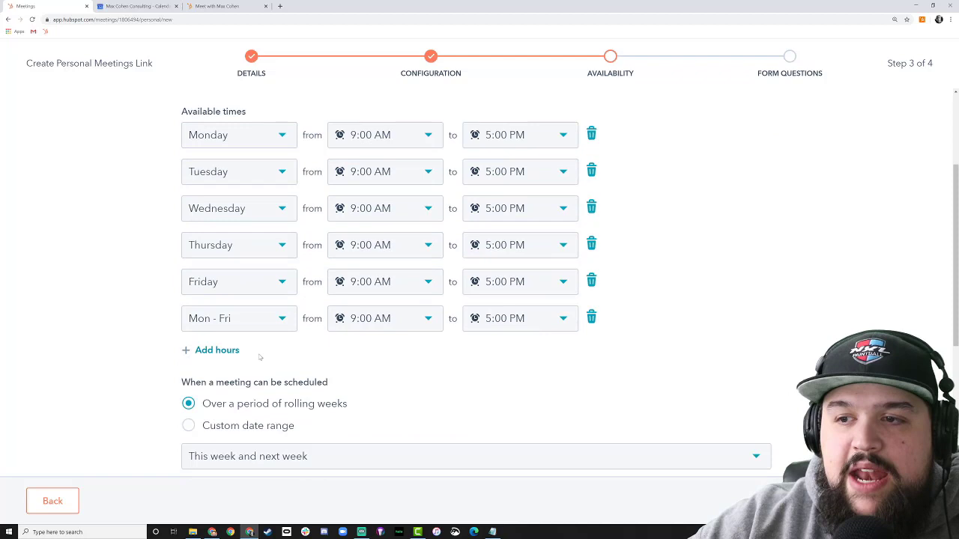
left_click(283, 319)
scroll(391, 379, "down", 1)
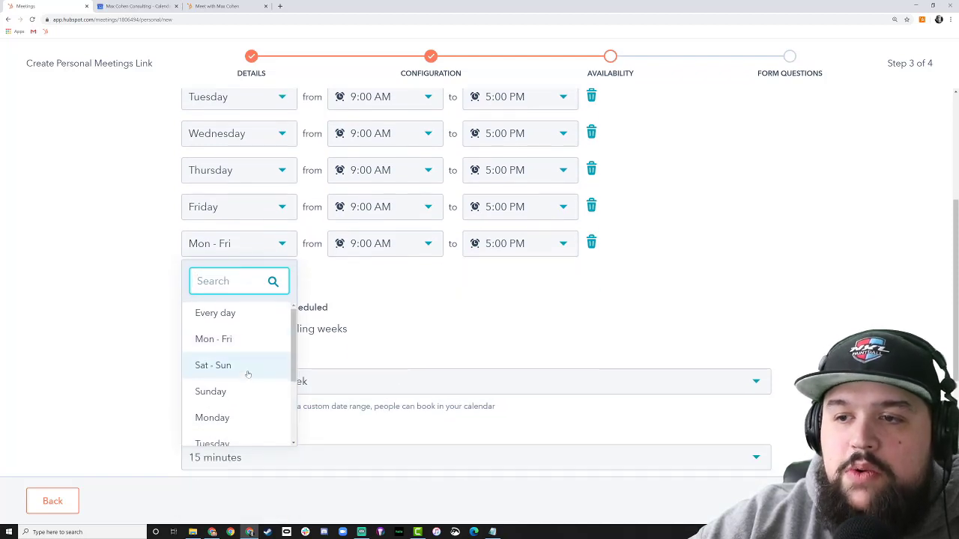
scroll(243, 345, "down", 2)
scroll(246, 434, "up", 2)
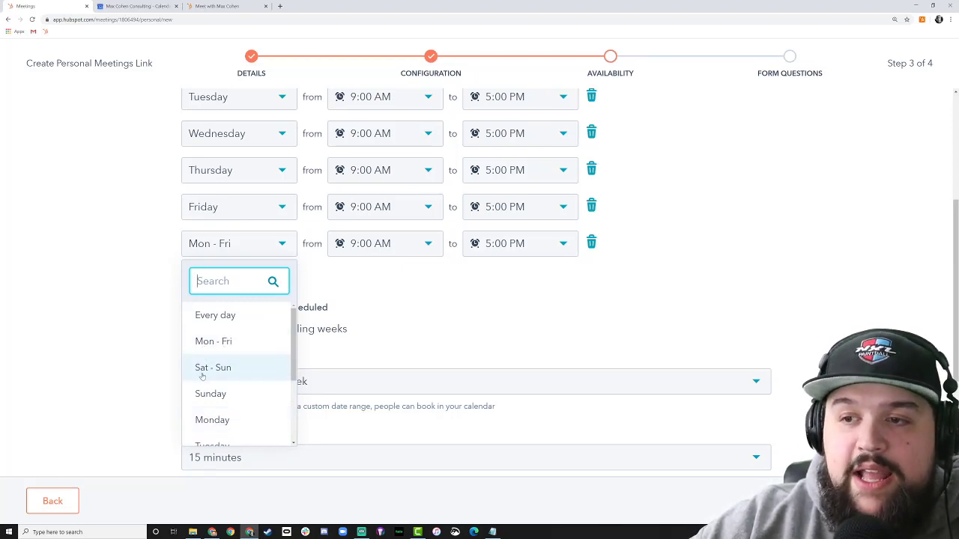
scroll(504, 302, "up", 3)
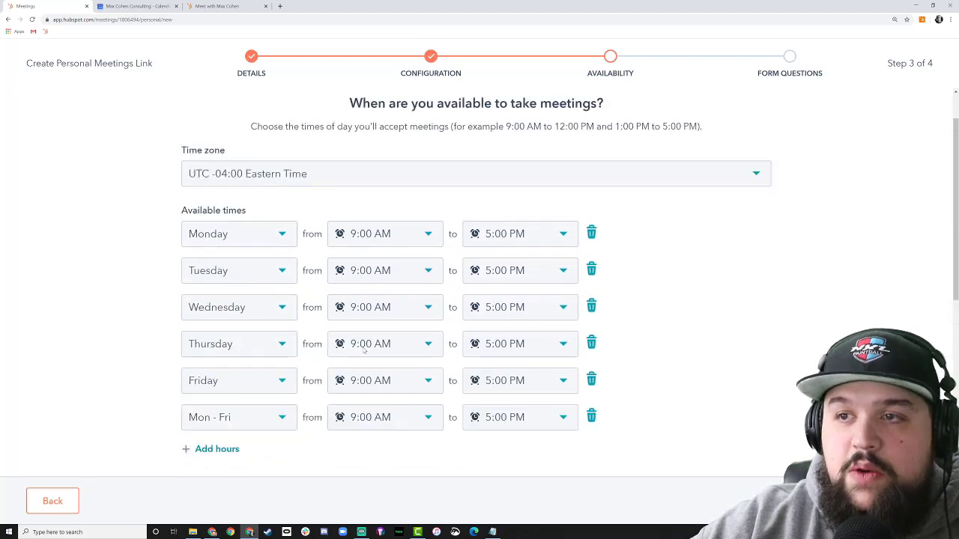
Delete the separate Monday, Tuesday, Wednesday, Thursday and Friday hours rows
left_click(591, 283)
left_click(591, 283)
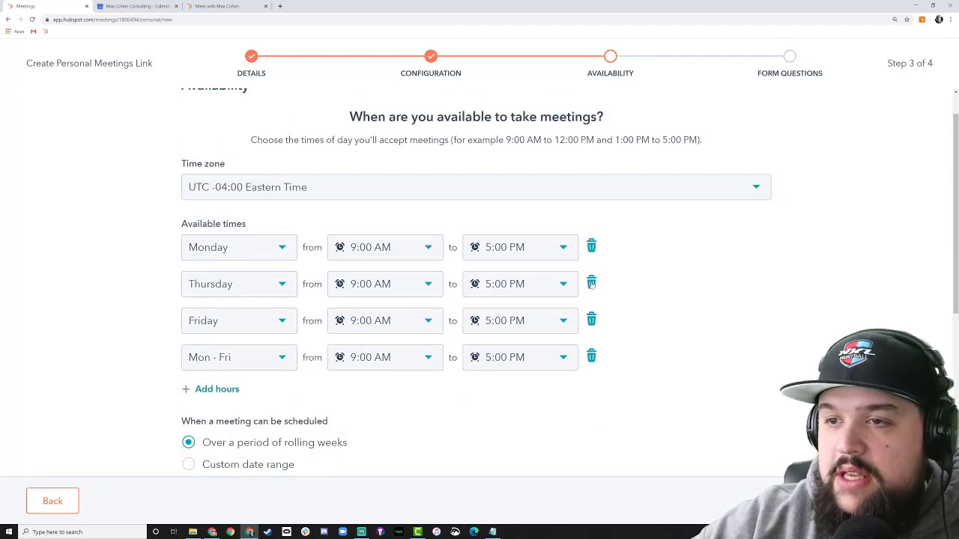
left_click(591, 283)
left_click(591, 283)
left_click(591, 246)
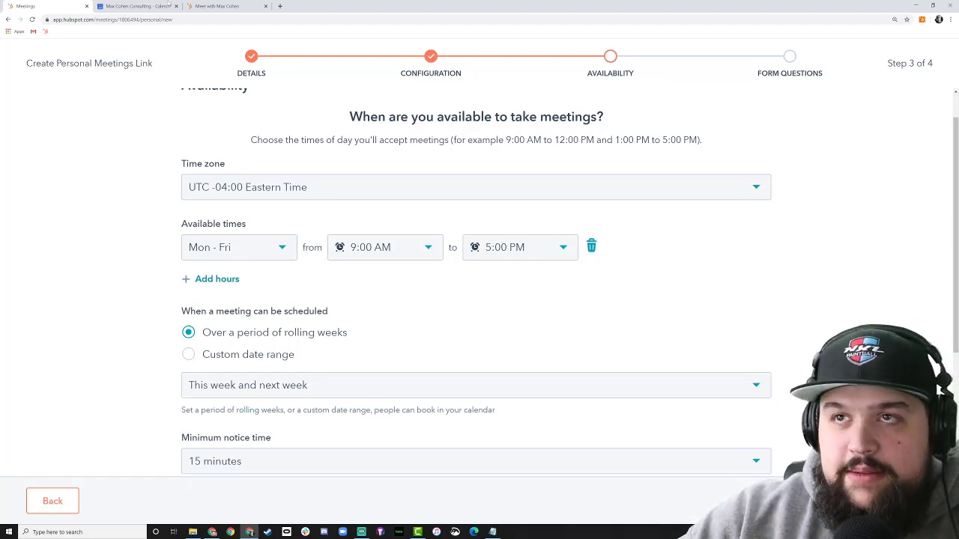
left_click(125, 7)
Close the blank Google Calendar event editor to show the week view
left_click(79, 9)
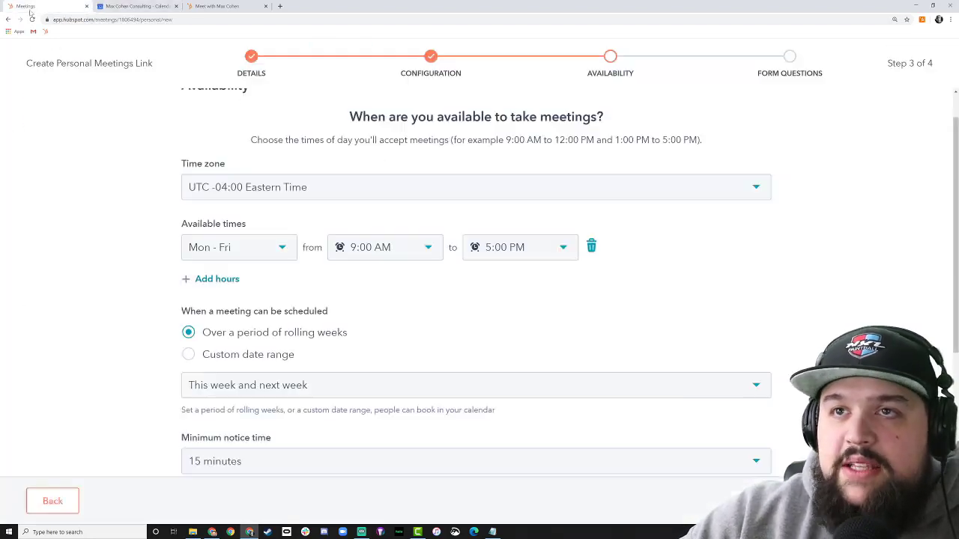
left_click(144, 9)
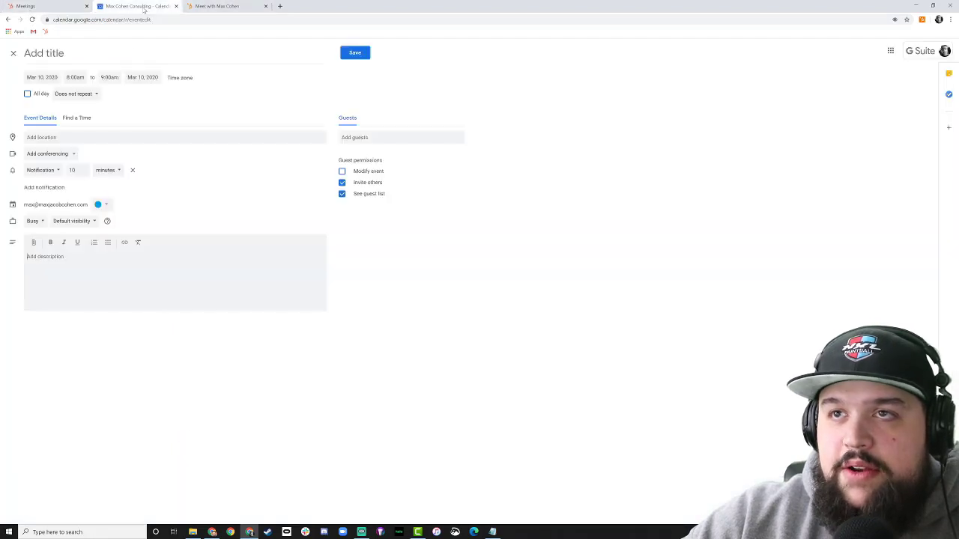
left_click(13, 52)
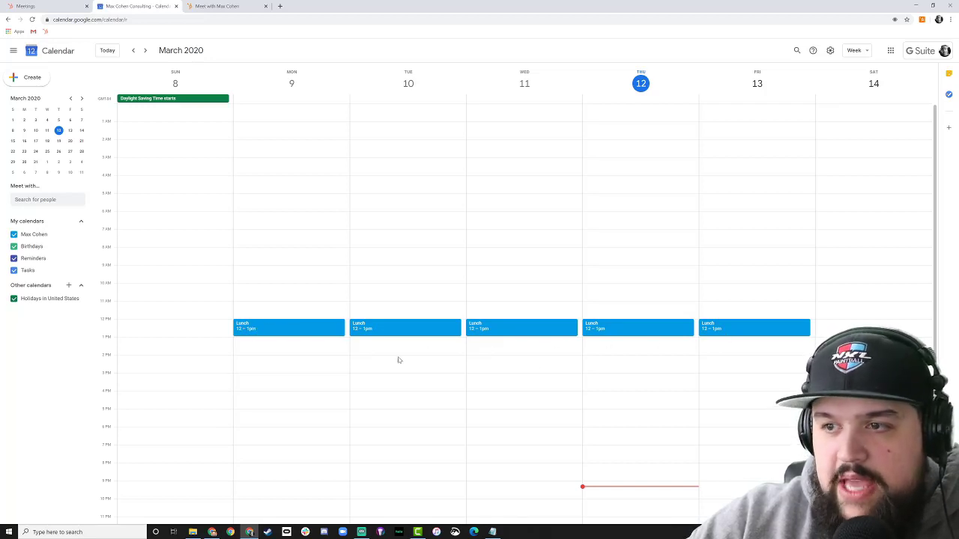
Inspect the Monday Lunch event, keep it marked Busy, and close it unchanged
double_click(272, 332)
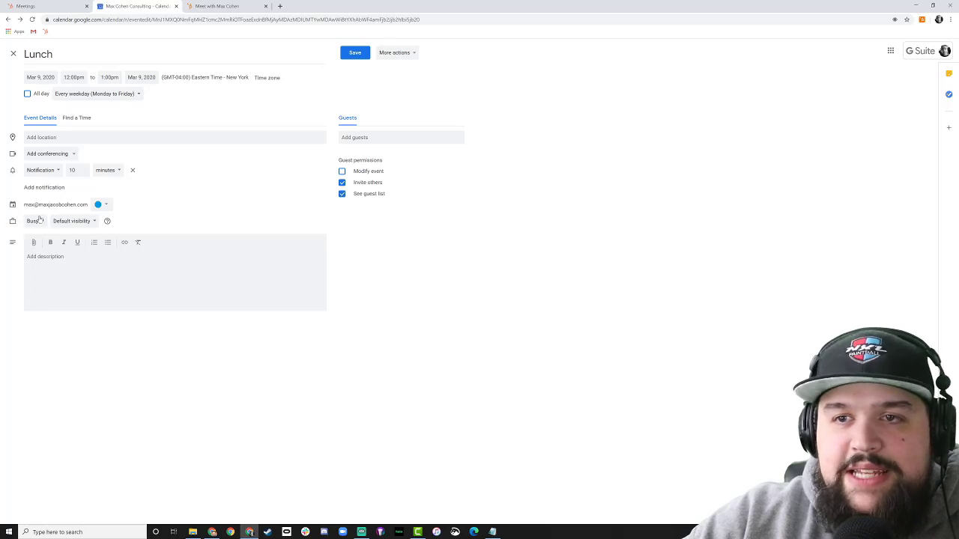
left_click(43, 222)
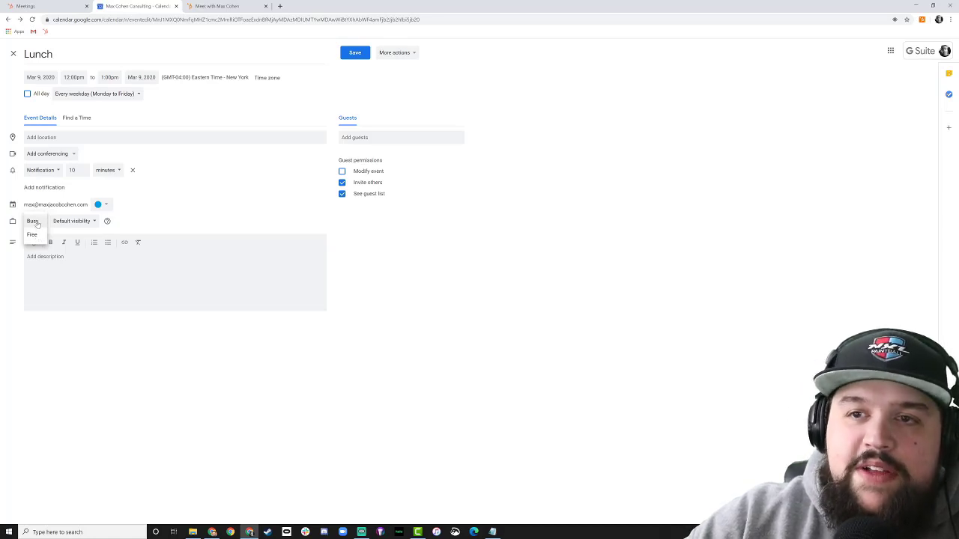
left_click(36, 224)
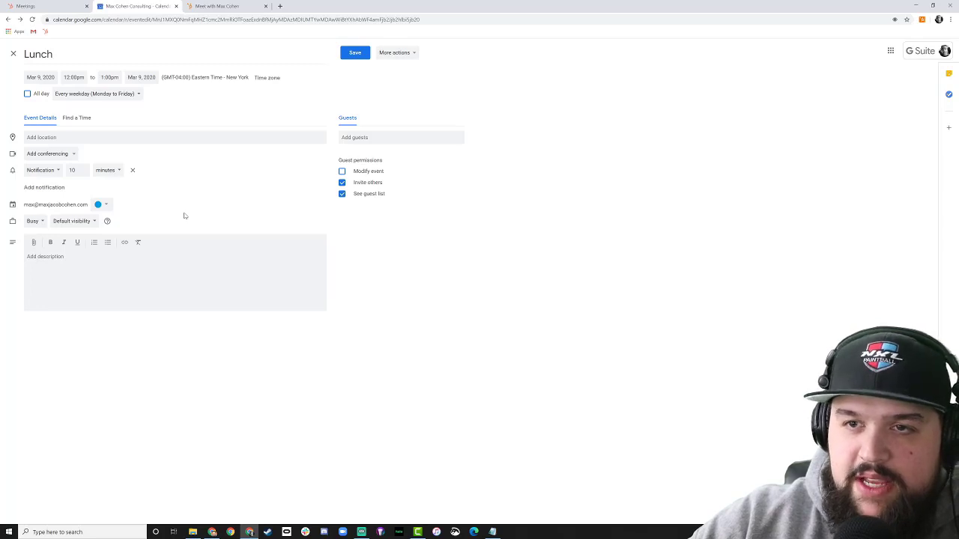
left_click(13, 54)
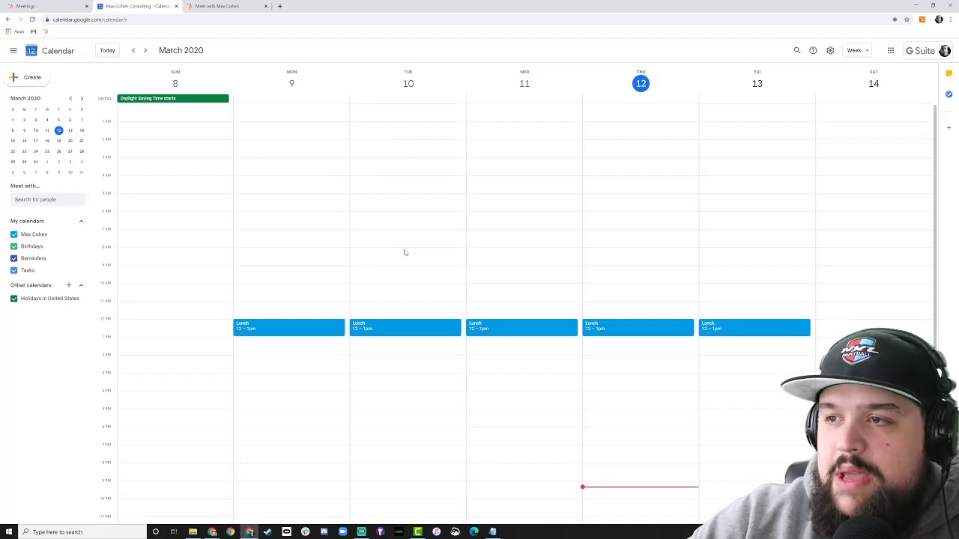
Create and save a 'Reminder' event on Tuesday, March 10 morning
left_click_drag(402, 250, 408, 308)
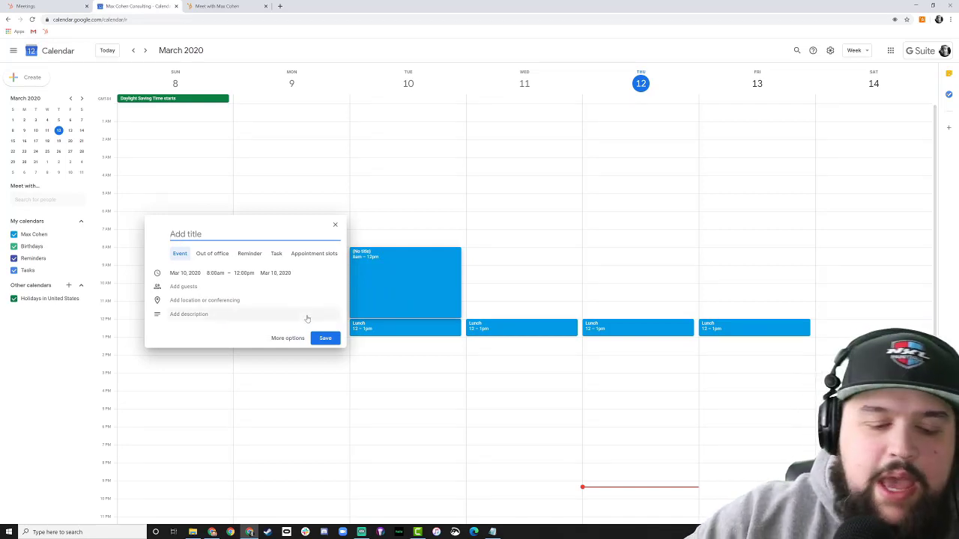
type("Reminder")
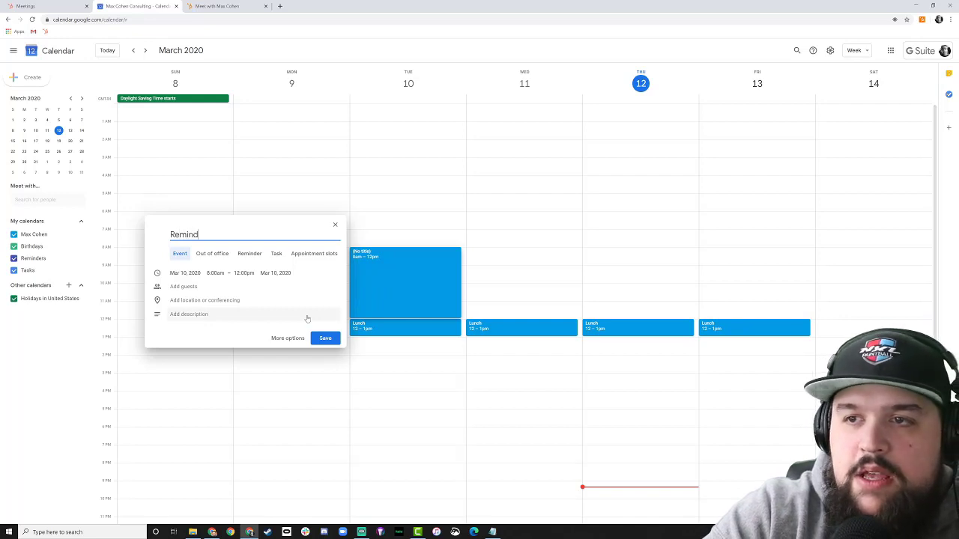
left_click(325, 338)
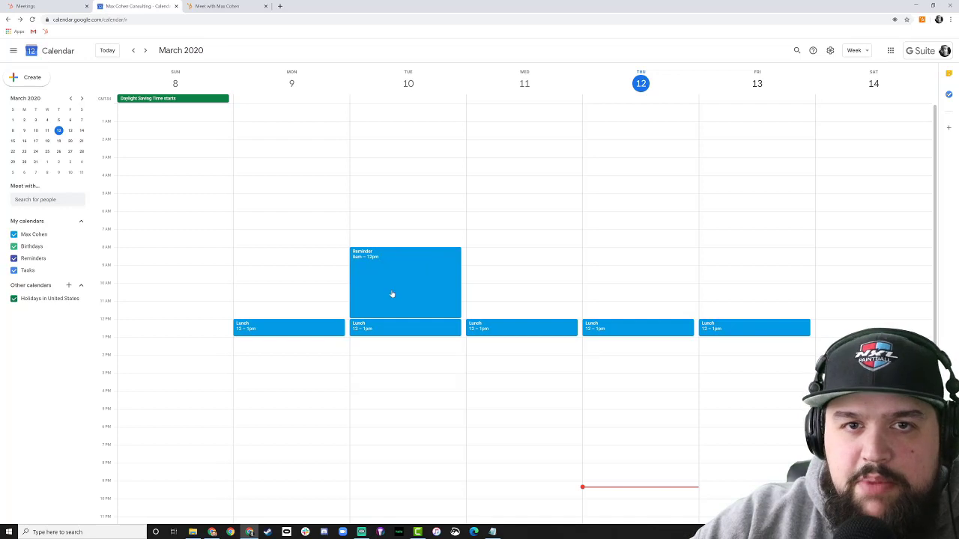
Change the Reminder event's status from Busy to Free and save it
double_click(399, 289)
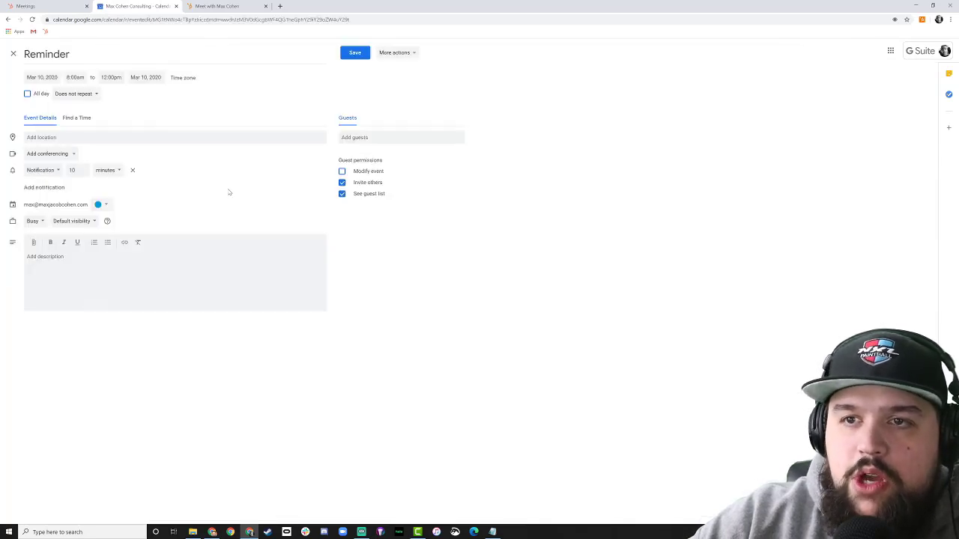
left_click(35, 223)
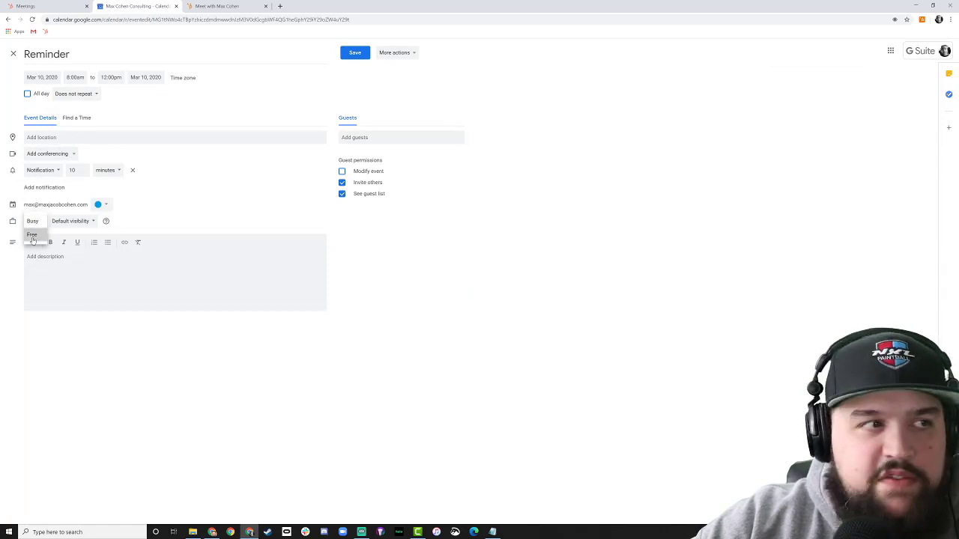
left_click(31, 235)
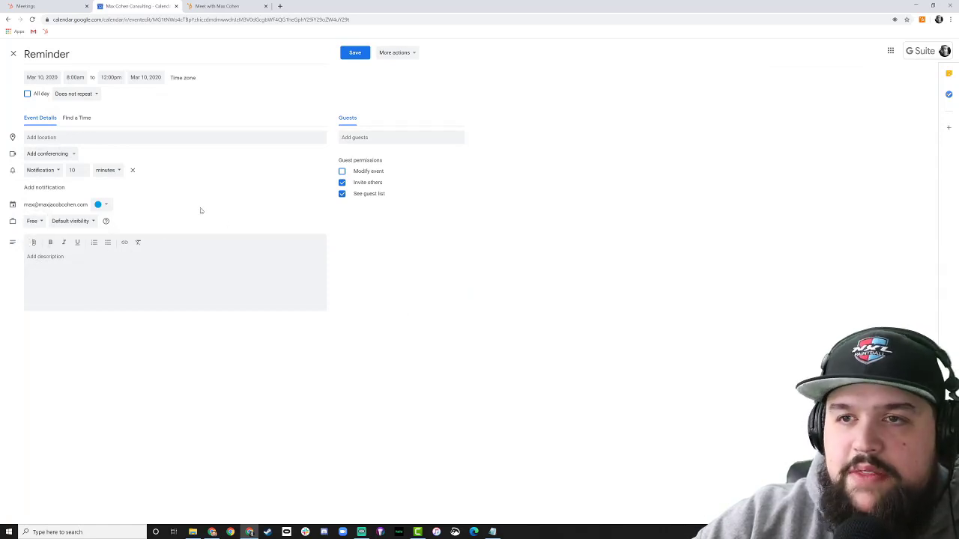
key("ctrl+plus")
key("ctrl+plus")
key("ctrl+plus")
key("ctrl+plus")
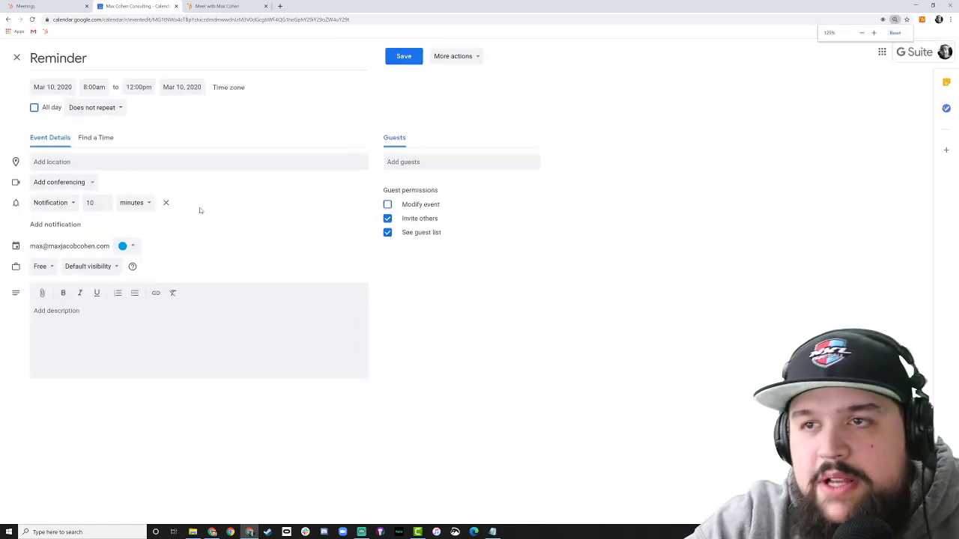
key("ctrl+plus")
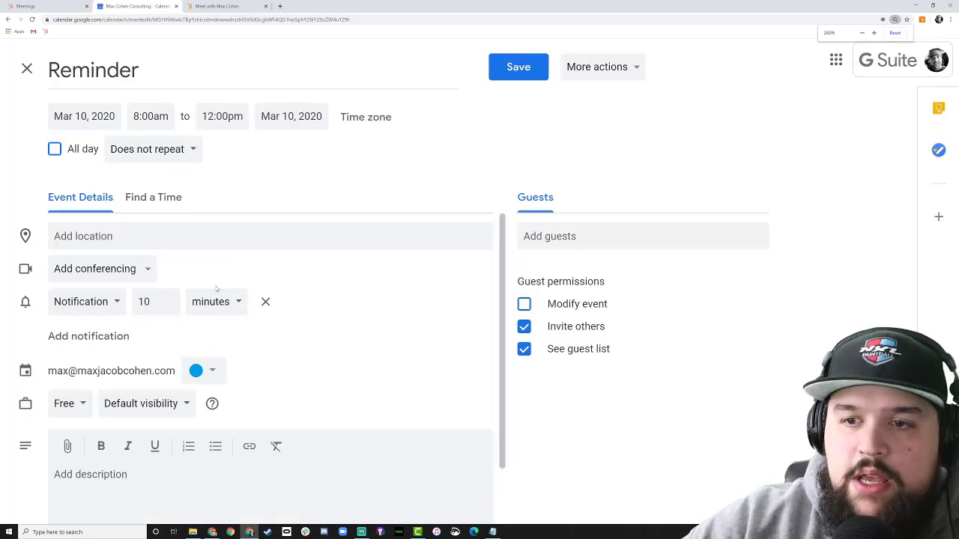
right_click(157, 369)
left_click(64, 404)
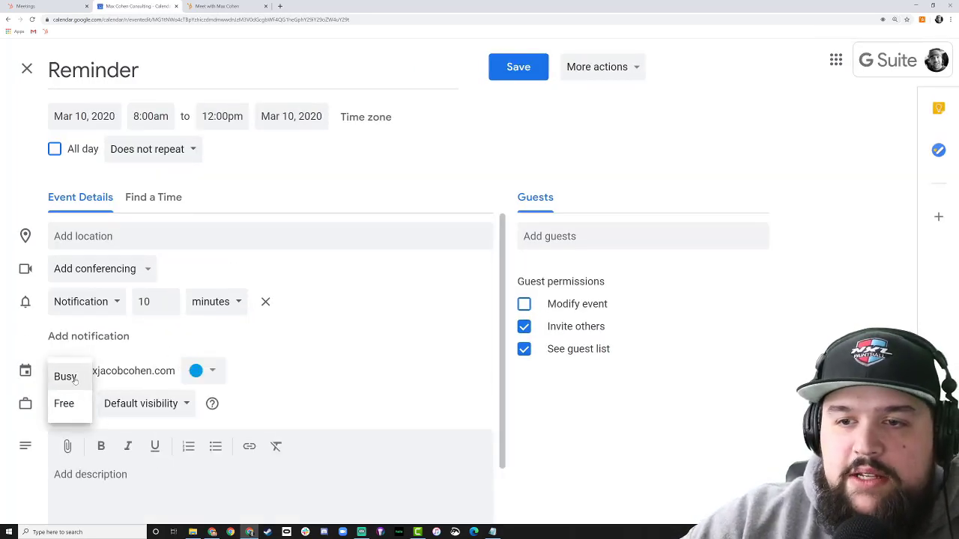
left_click(73, 378)
left_click(79, 408)
left_click(64, 428)
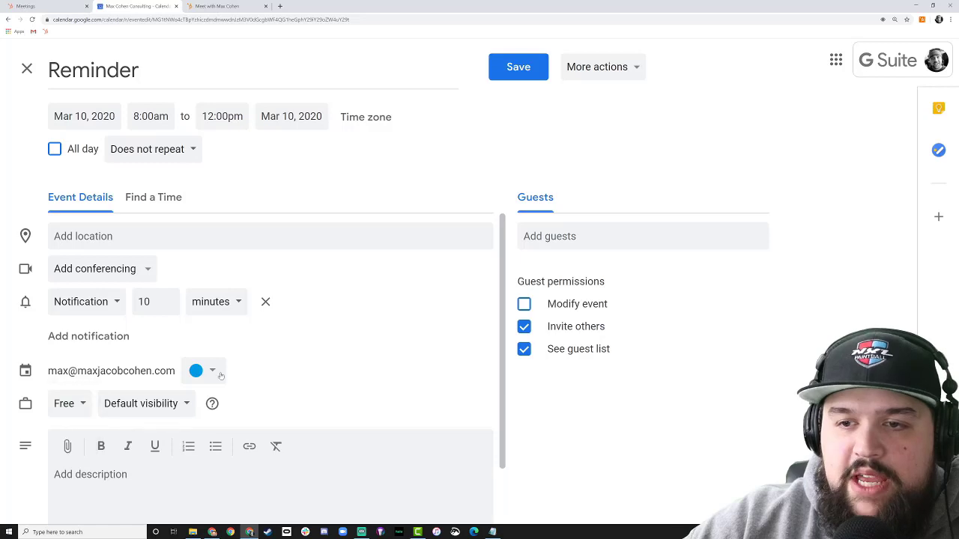
left_click(523, 68)
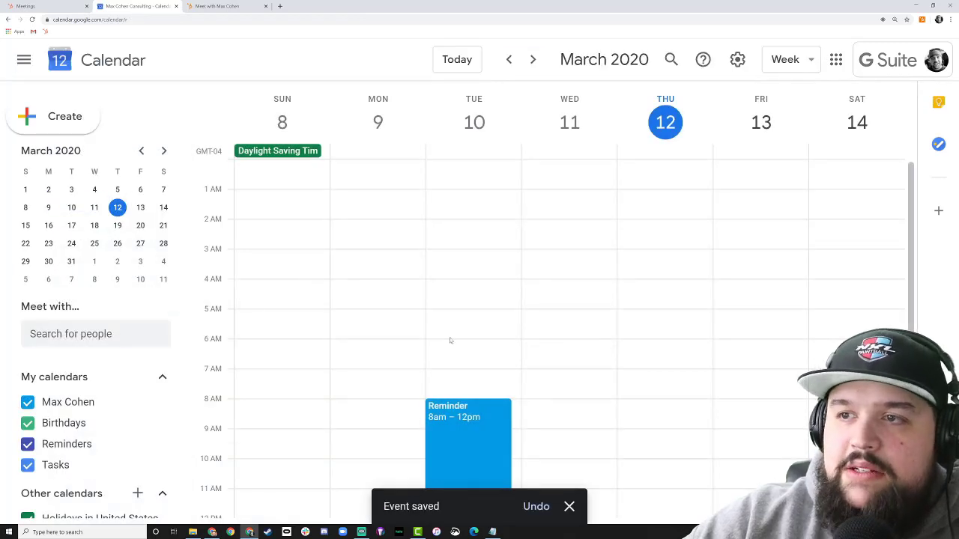
scroll(449, 352, "down", 2)
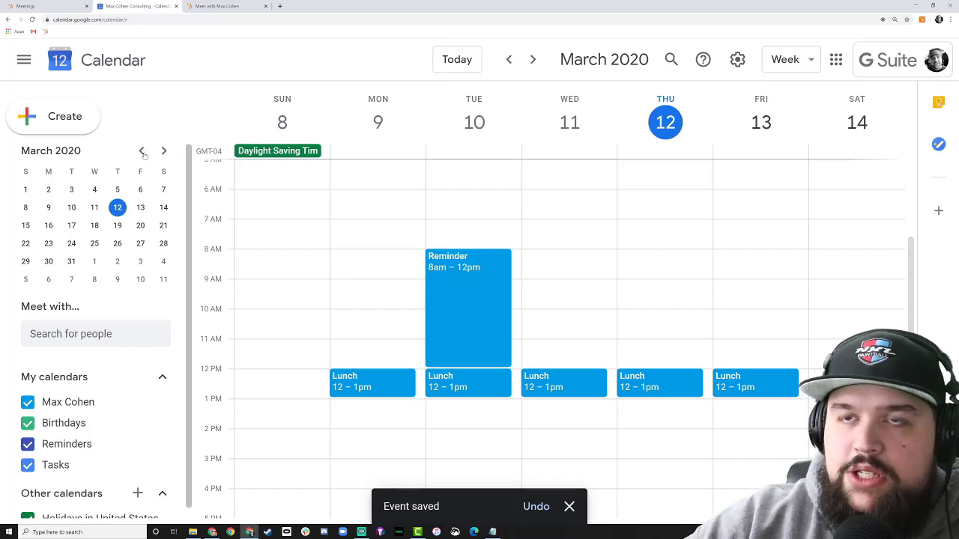
left_click(44, 9)
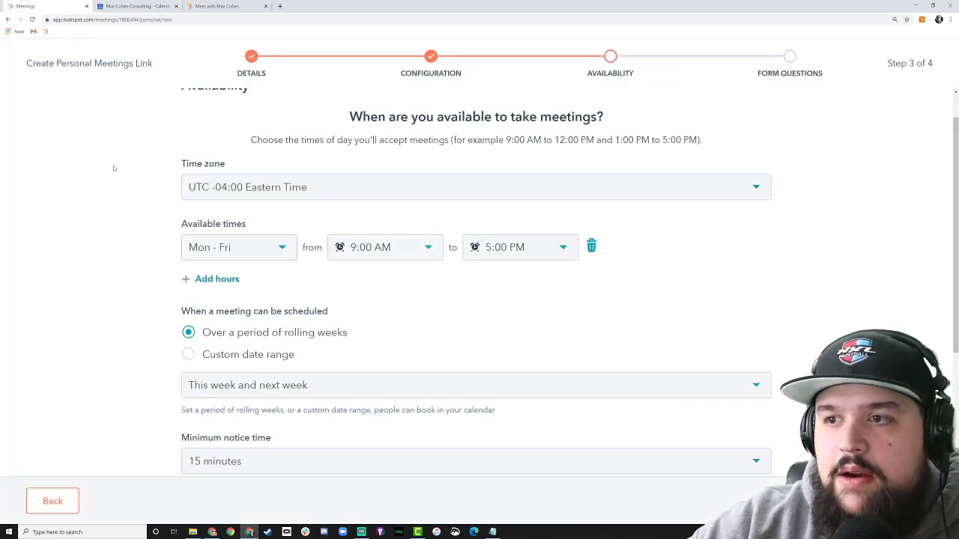
scroll(133, 244, "down", 1)
scroll(133, 243, "up", 2)
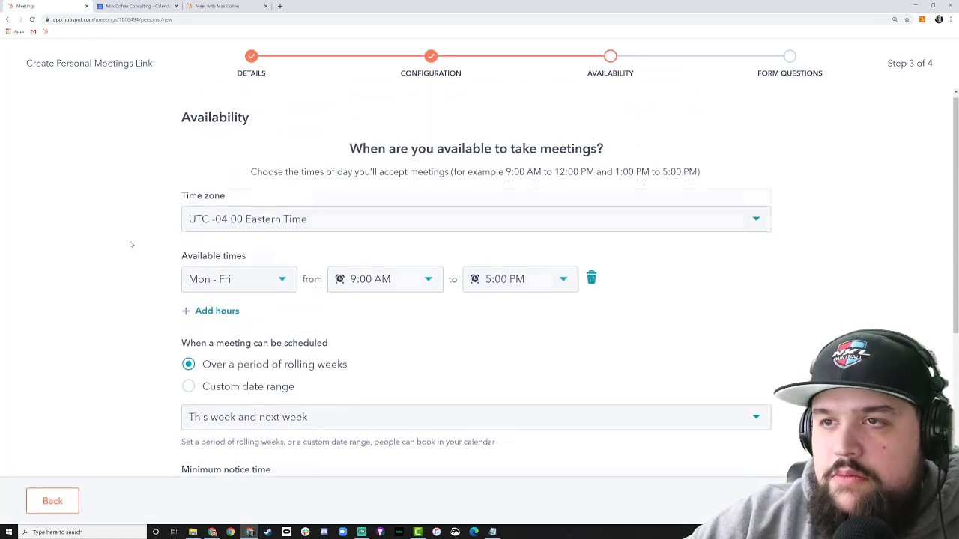
scroll(136, 221, "down", 2)
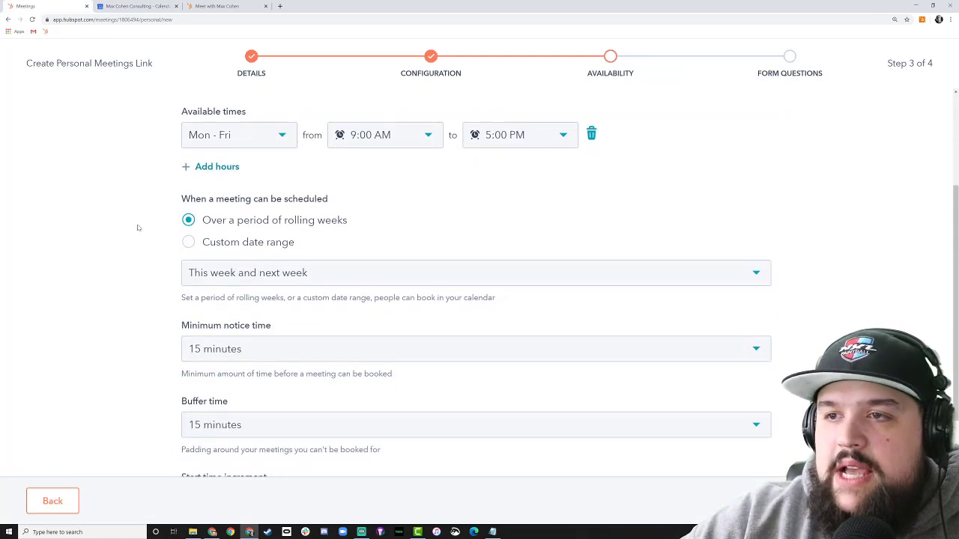
scroll(136, 202, "up", 2)
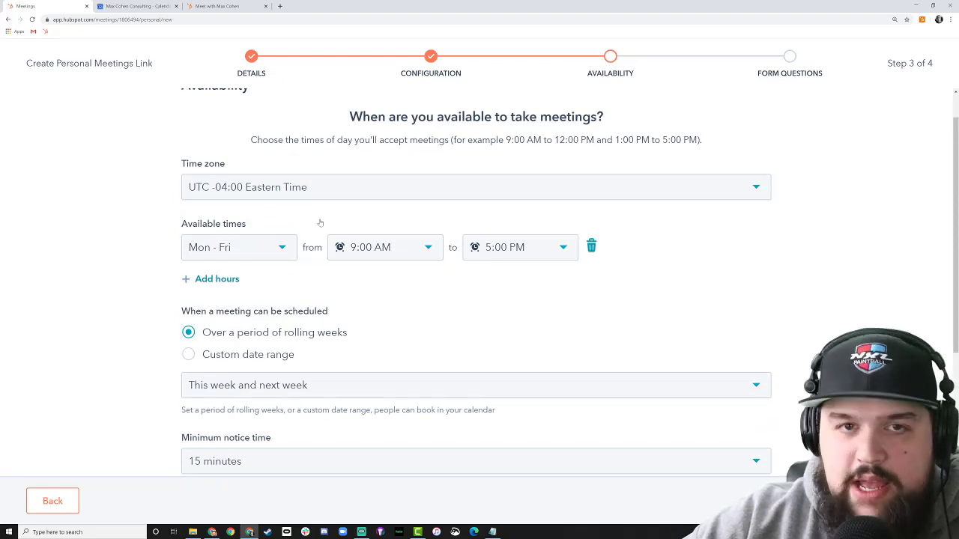
scroll(320, 222, "down", 2)
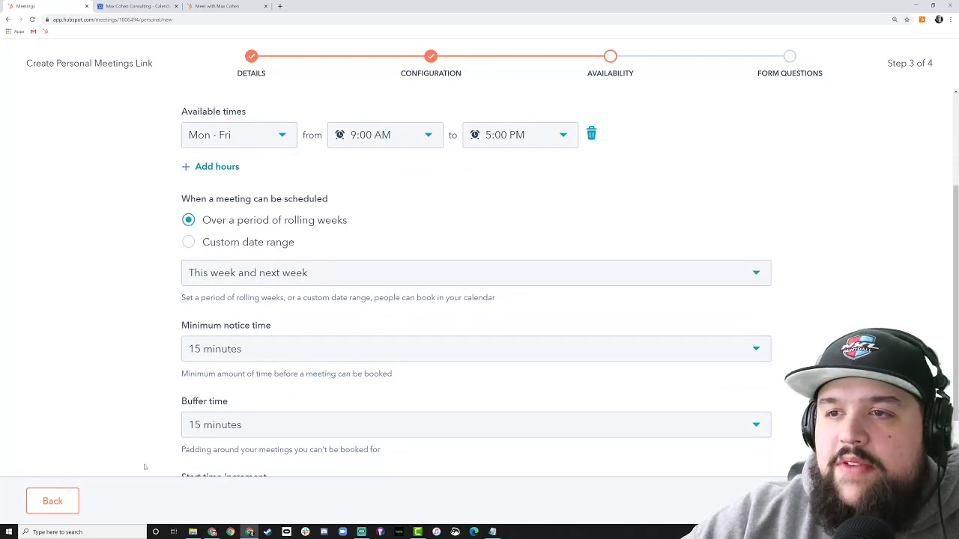
scroll(167, 307, "down", 1)
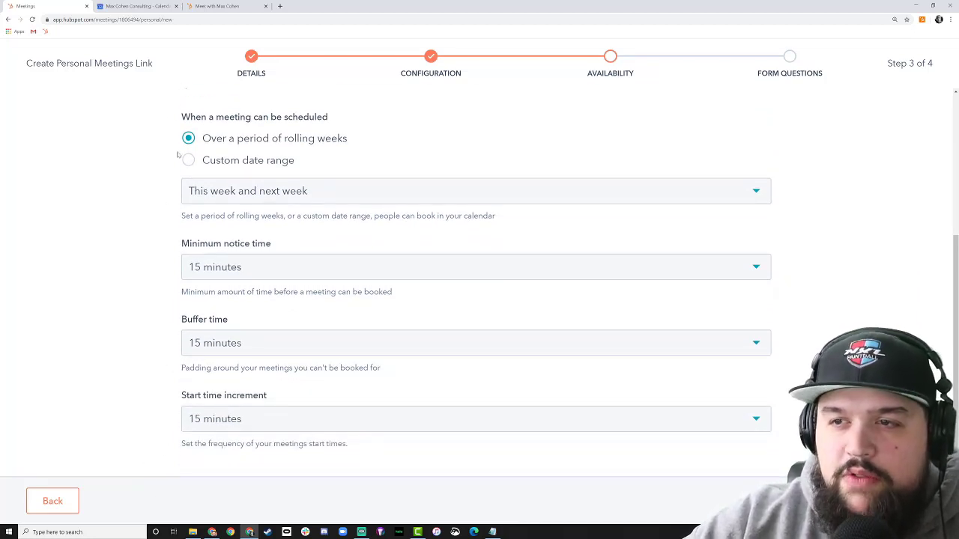
scroll(167, 132, "up", 1)
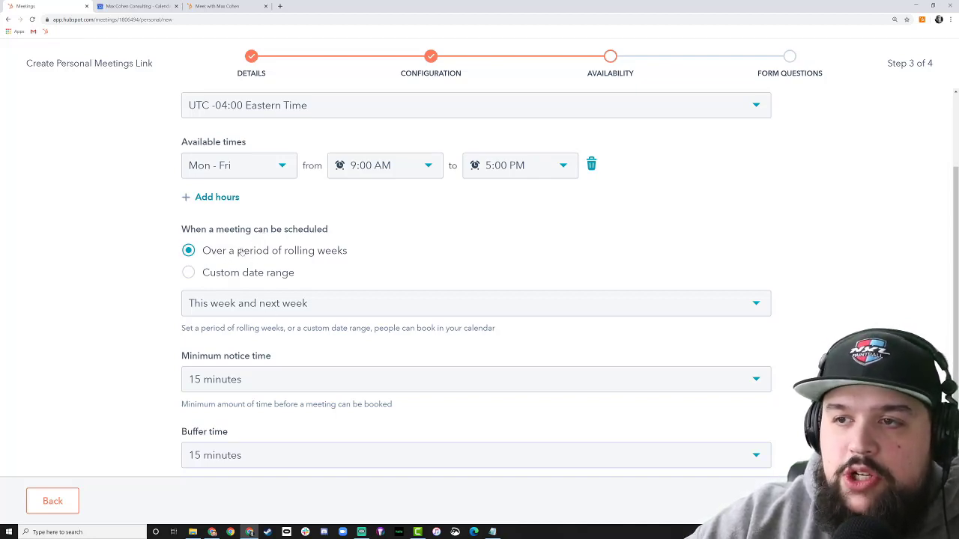
left_click(285, 303)
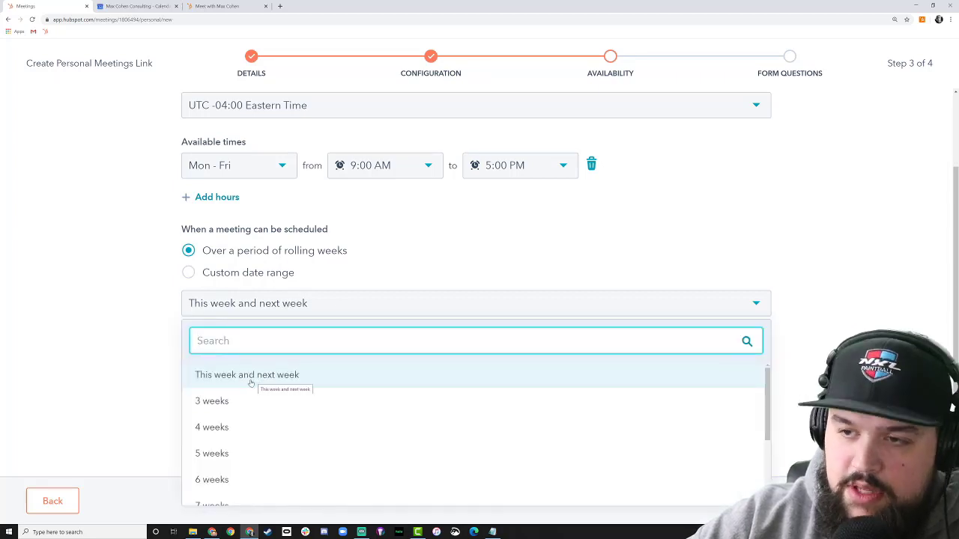
scroll(251, 383, "down", 3)
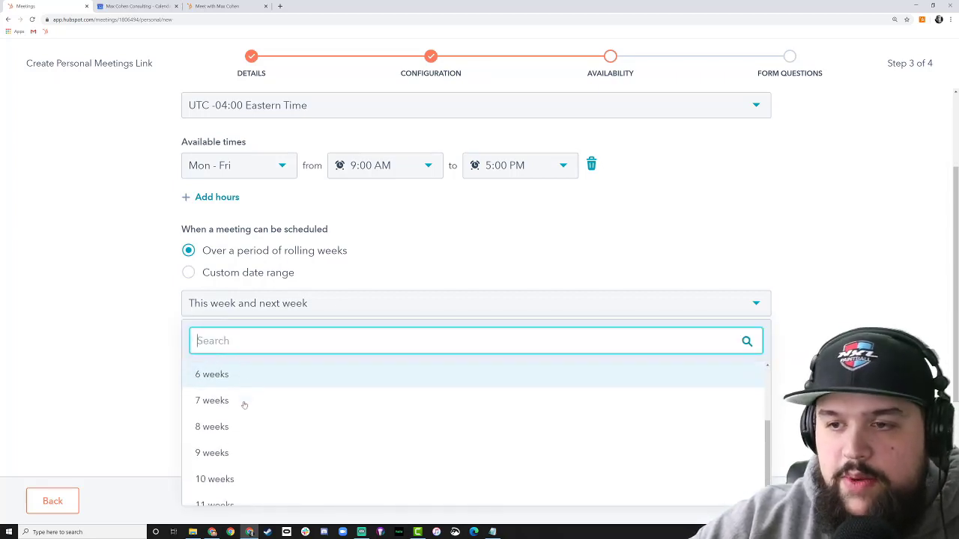
left_click(92, 267)
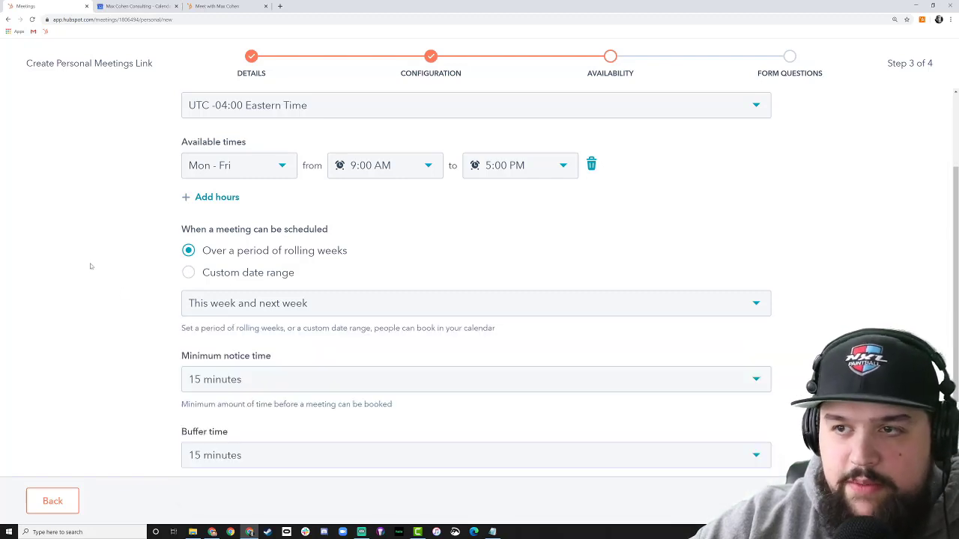
left_click(189, 273)
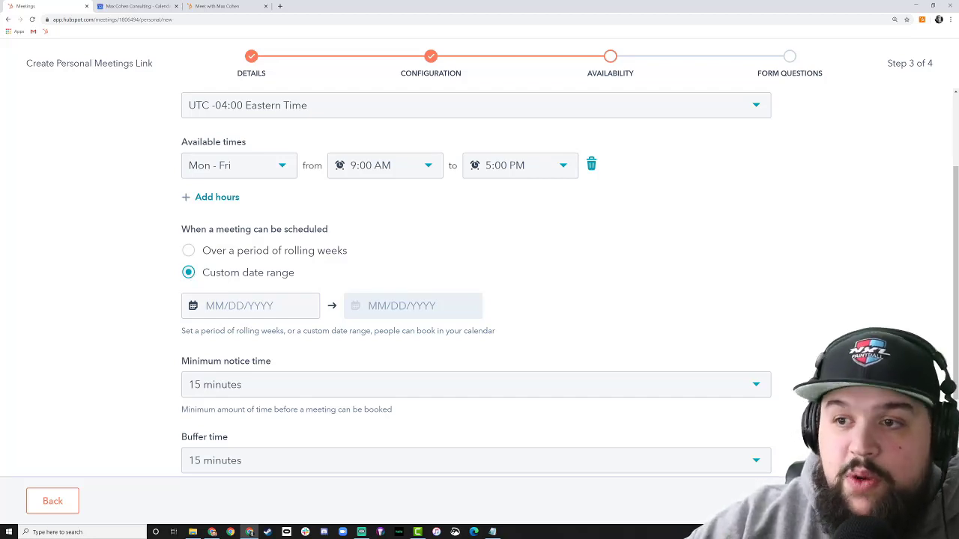
left_click(192, 304)
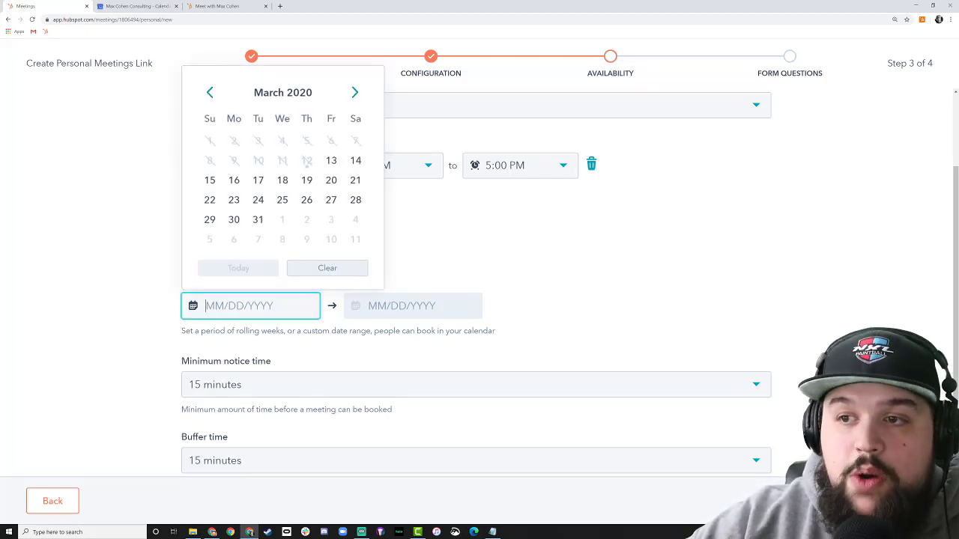
left_click(233, 201)
left_click(368, 303)
left_click(494, 201)
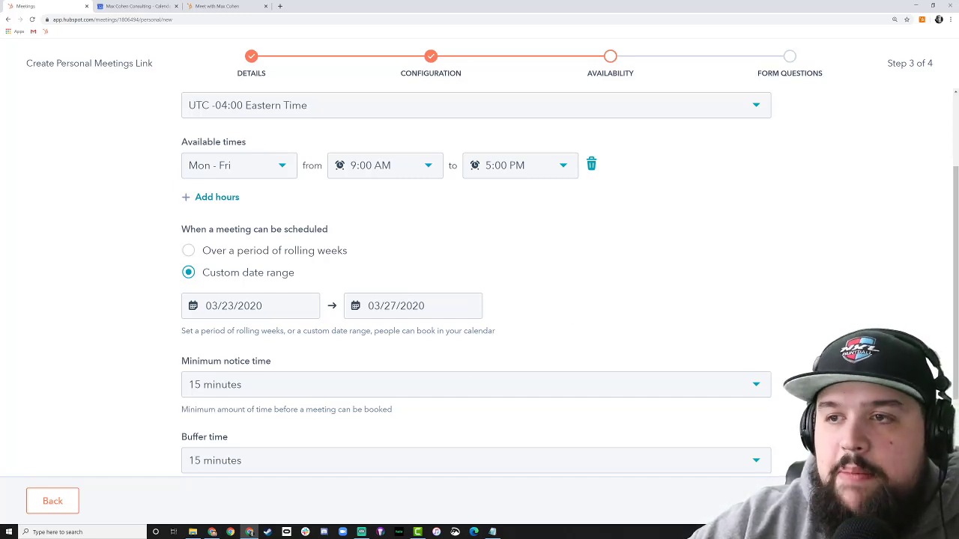
left_click(189, 251)
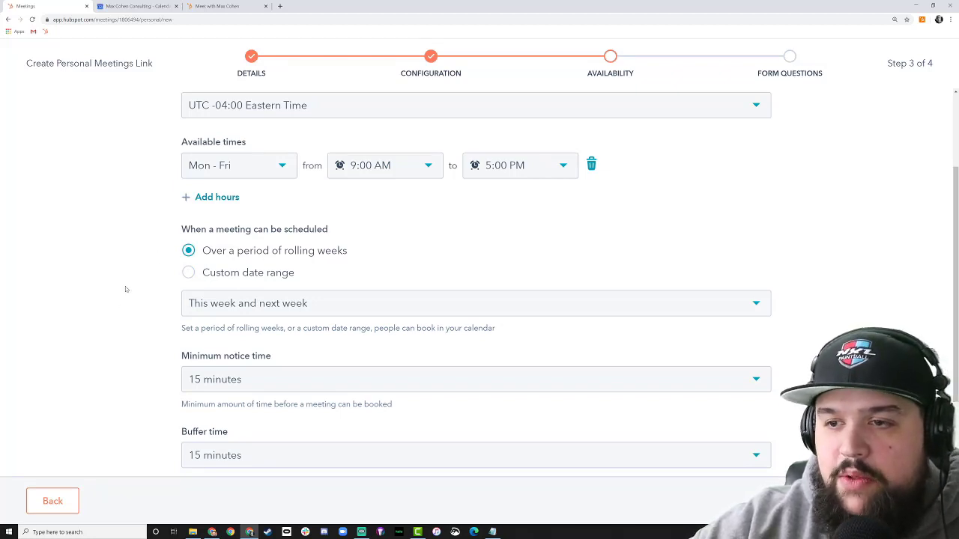
Set the minimum notice time to 1 hour, after briefly trying 1 day
scroll(134, 254, "down", 2)
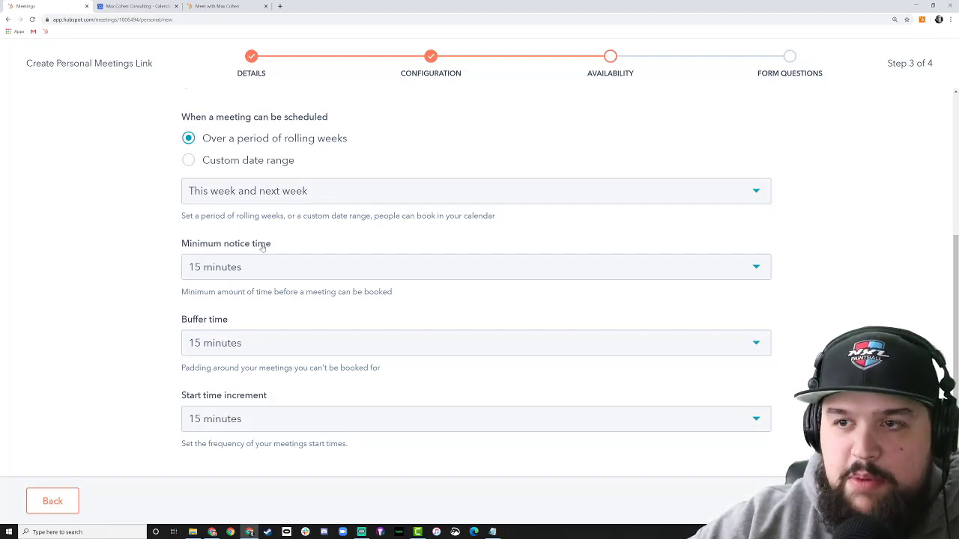
left_click(262, 263)
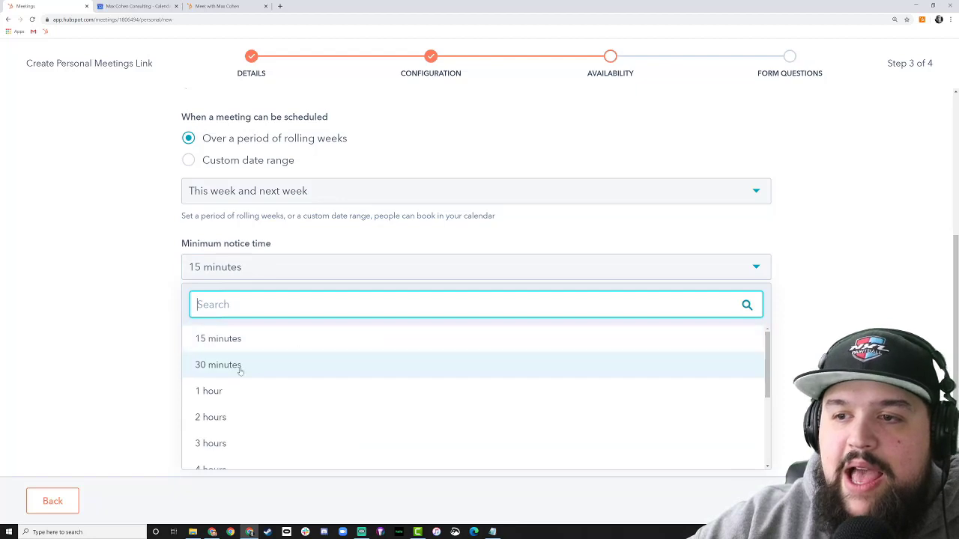
left_click(232, 391)
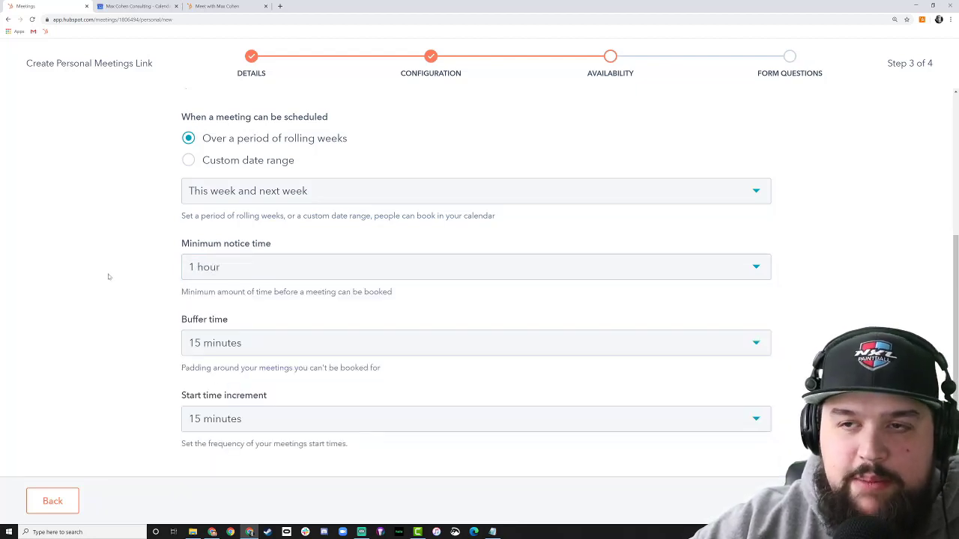
left_click(199, 267)
scroll(229, 371, "down", 3)
left_click(207, 404)
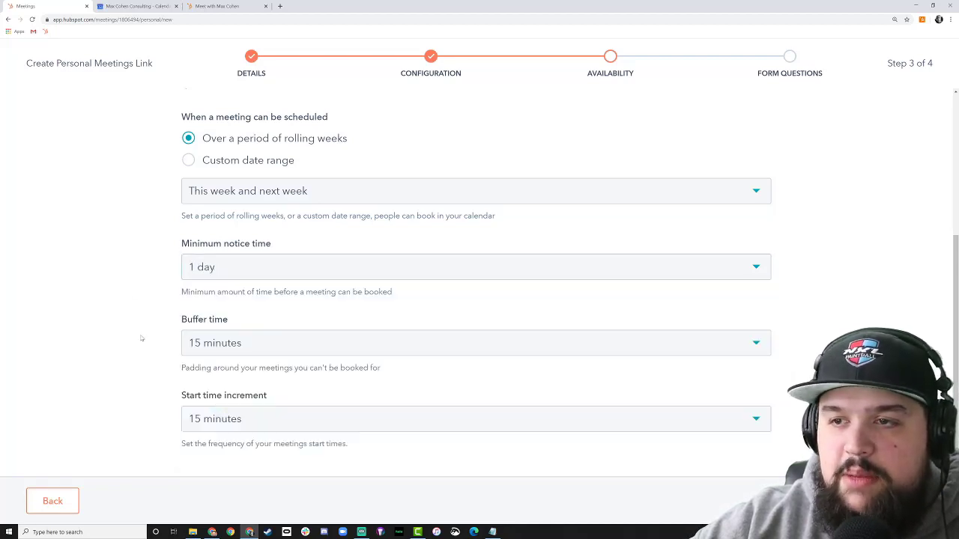
left_click(244, 268)
scroll(239, 344, "up", 3)
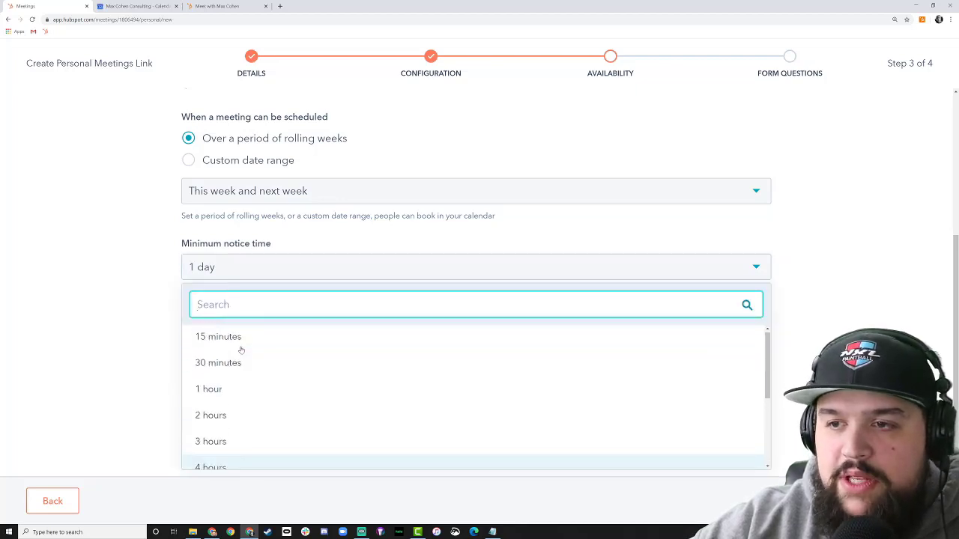
left_click(233, 395)
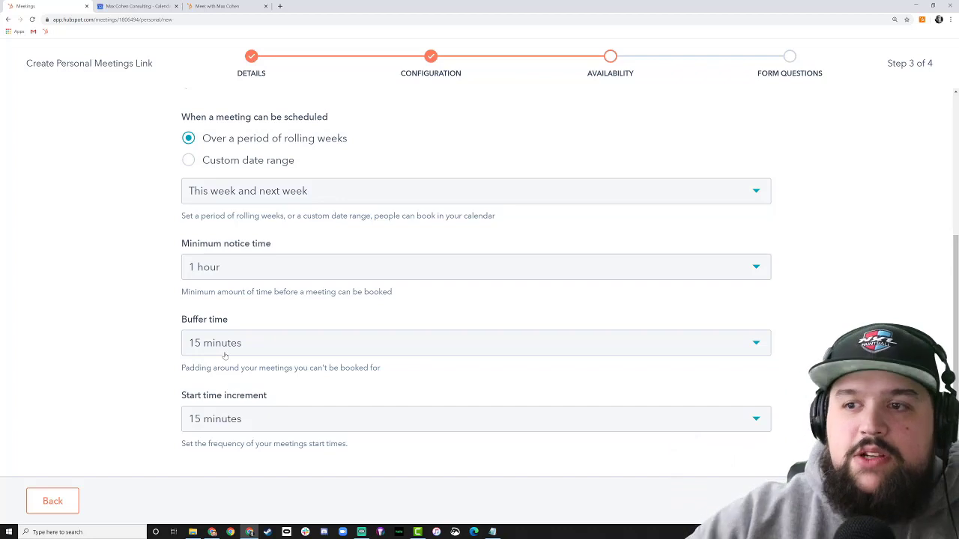
Keep buffer time at 15 minutes and start time increment at 15 minutes
left_click(216, 346)
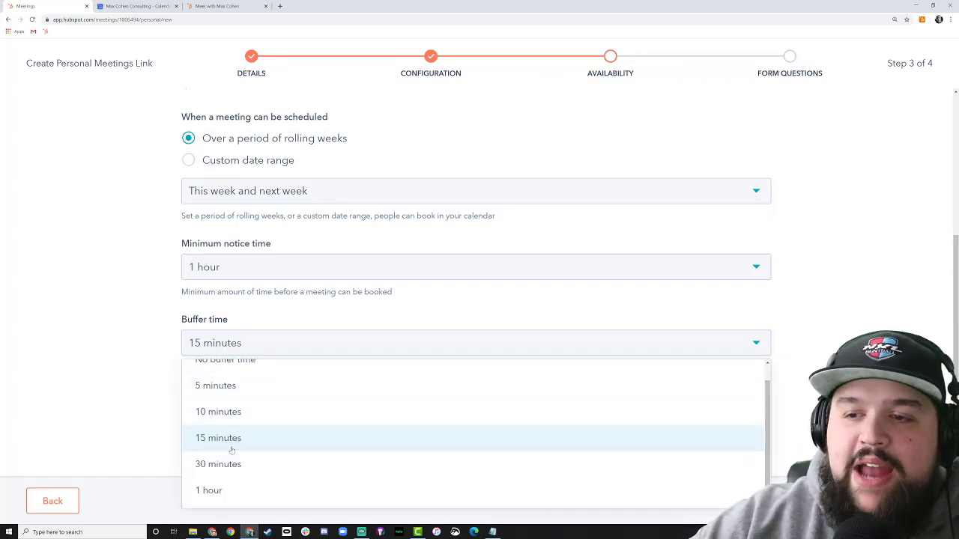
scroll(229, 453, "up", 1)
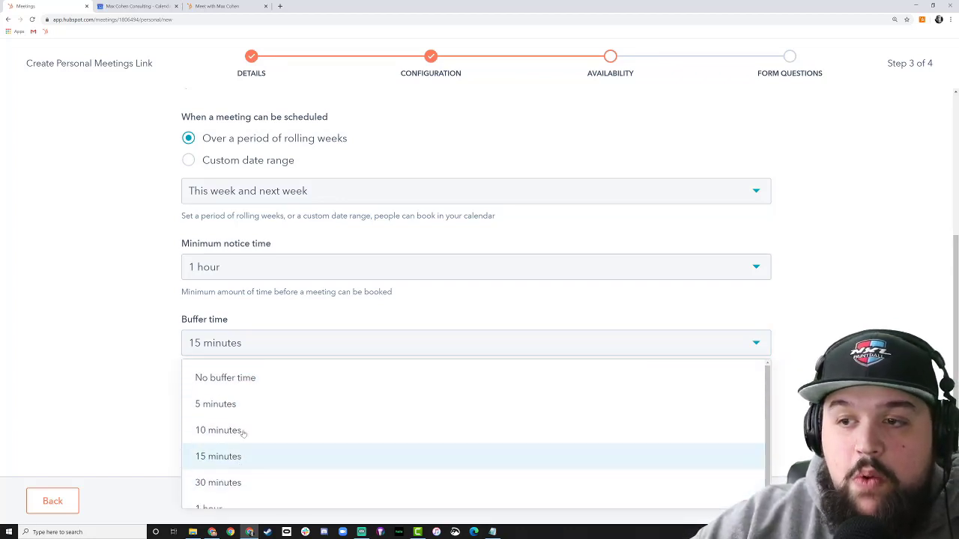
left_click(243, 382)
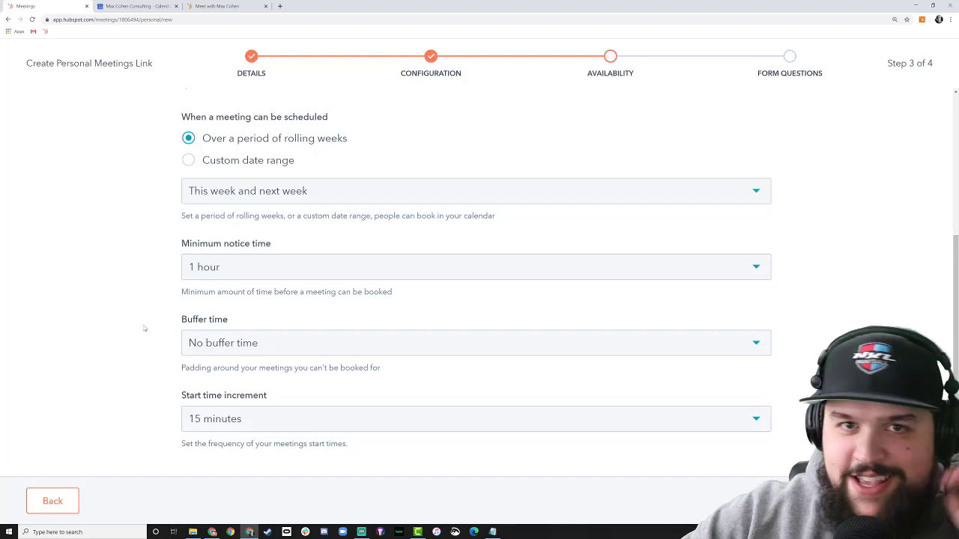
left_click(194, 343)
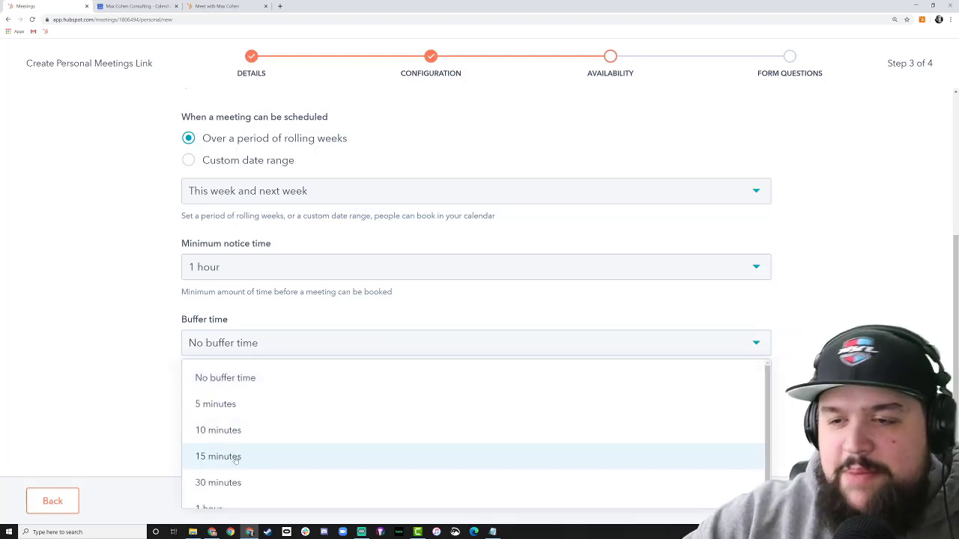
left_click(218, 456)
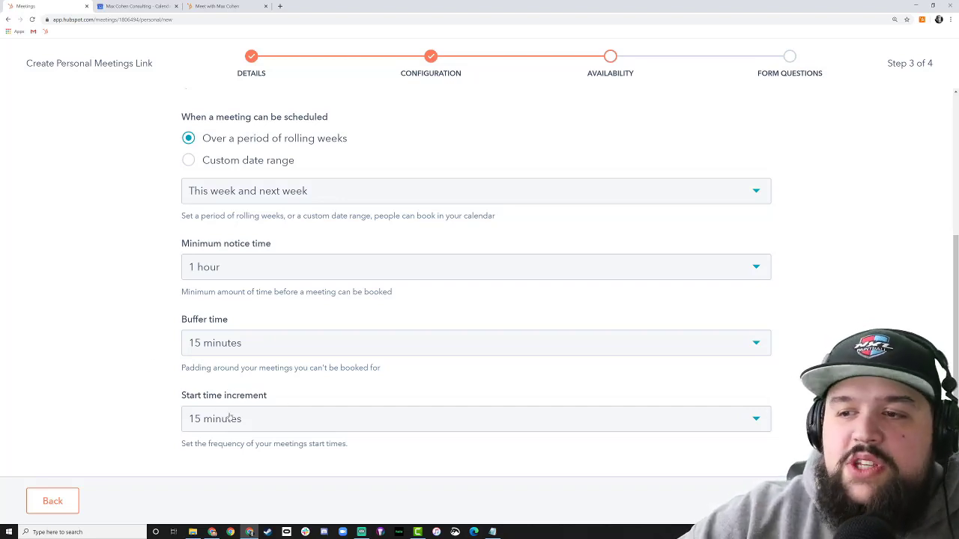
left_click(260, 421)
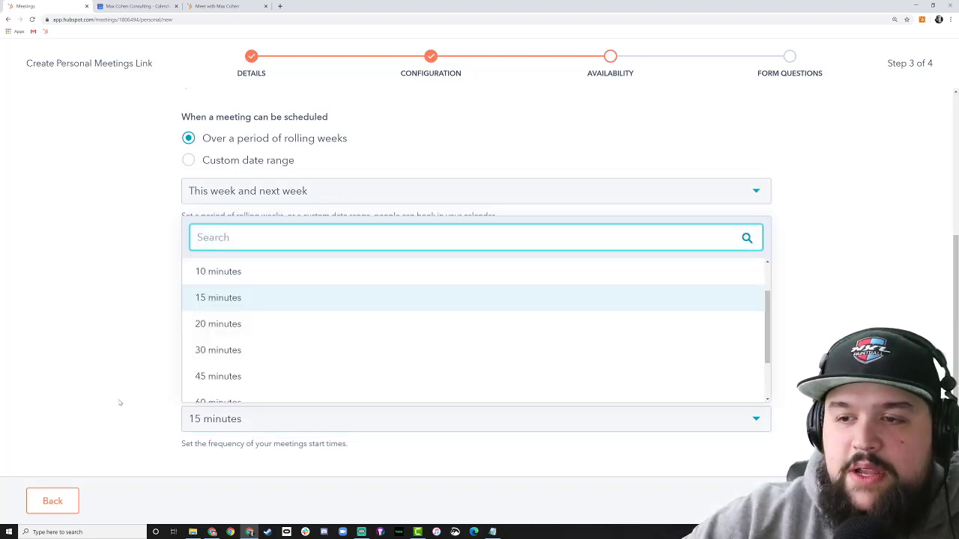
left_click(120, 403)
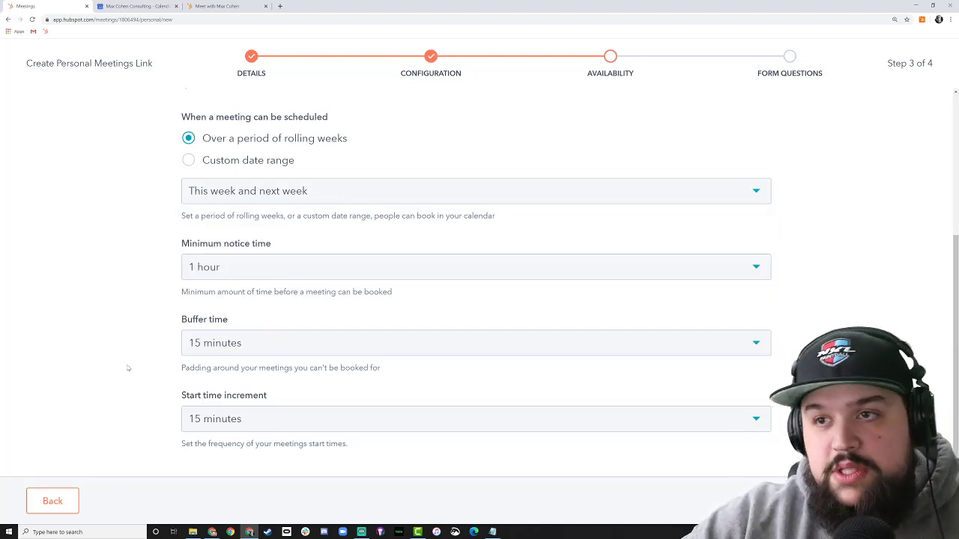
scroll(161, 392, "up", 3)
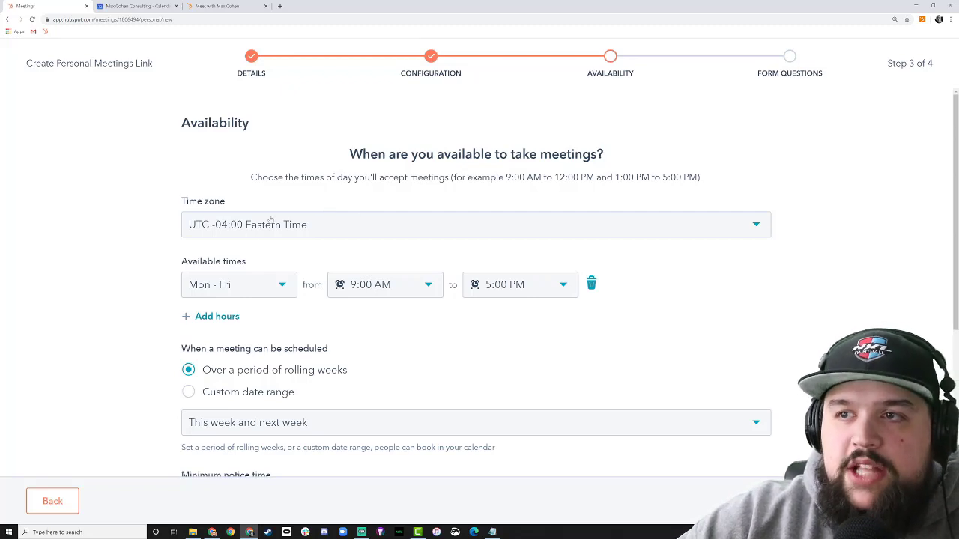
Keep UTC -04:00 Eastern Time as the time zone and continue to Form Questions
left_click(312, 226)
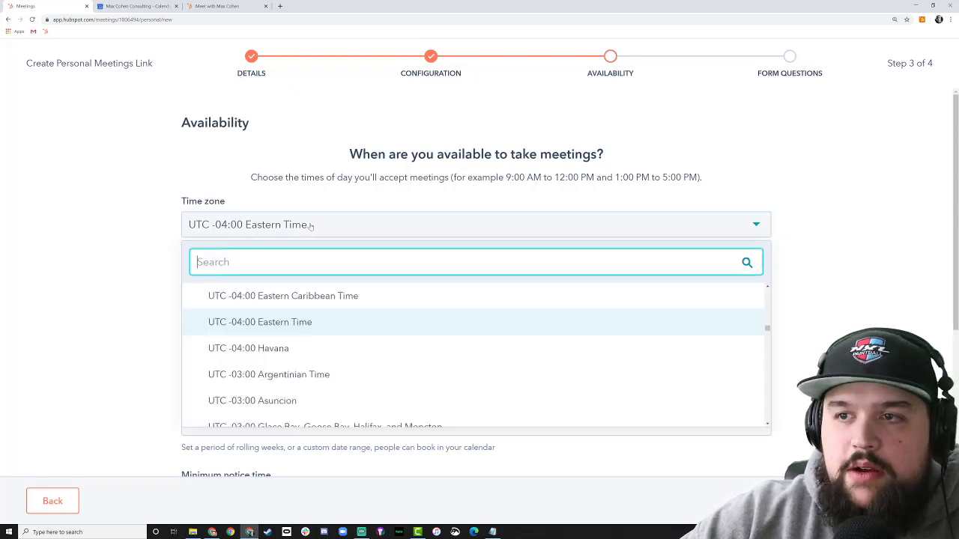
left_click(276, 167)
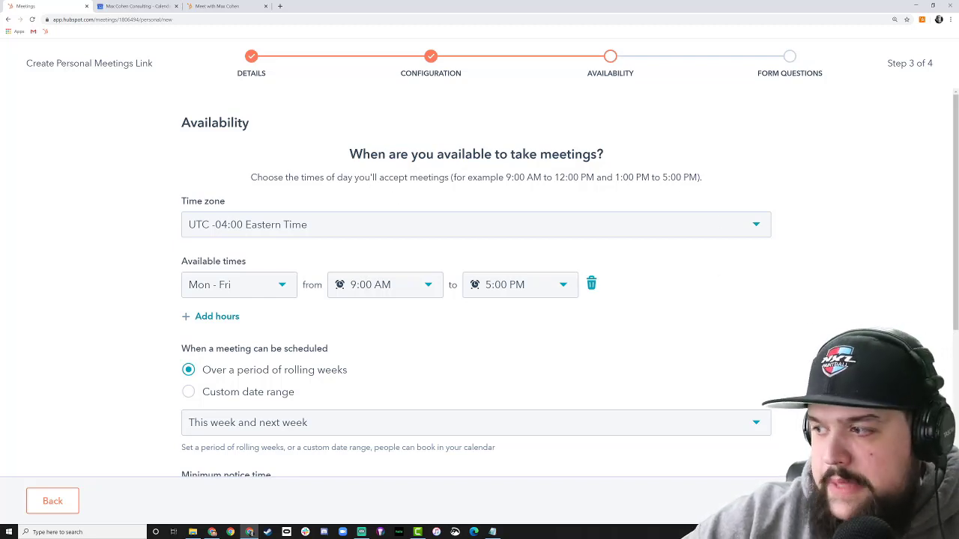
left_click(907, 501)
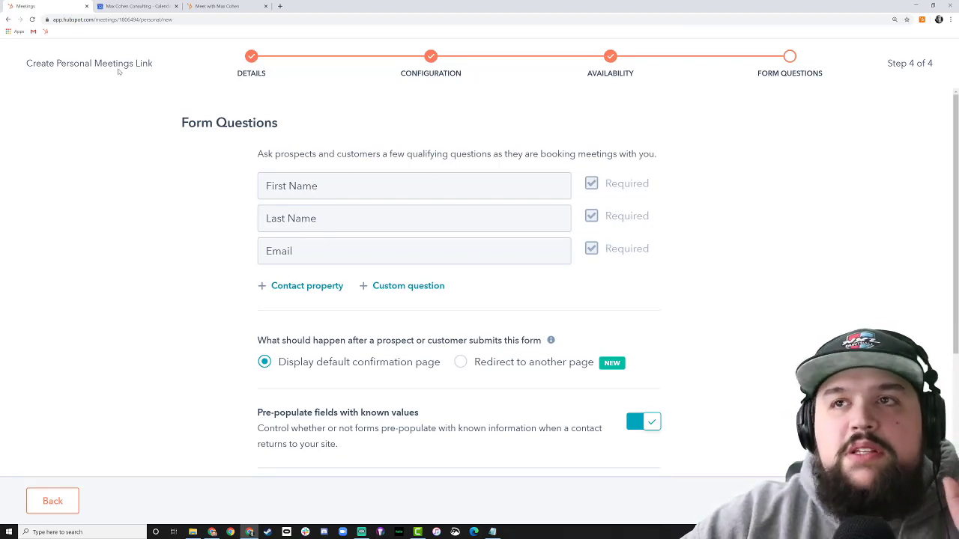
left_click(213, 6)
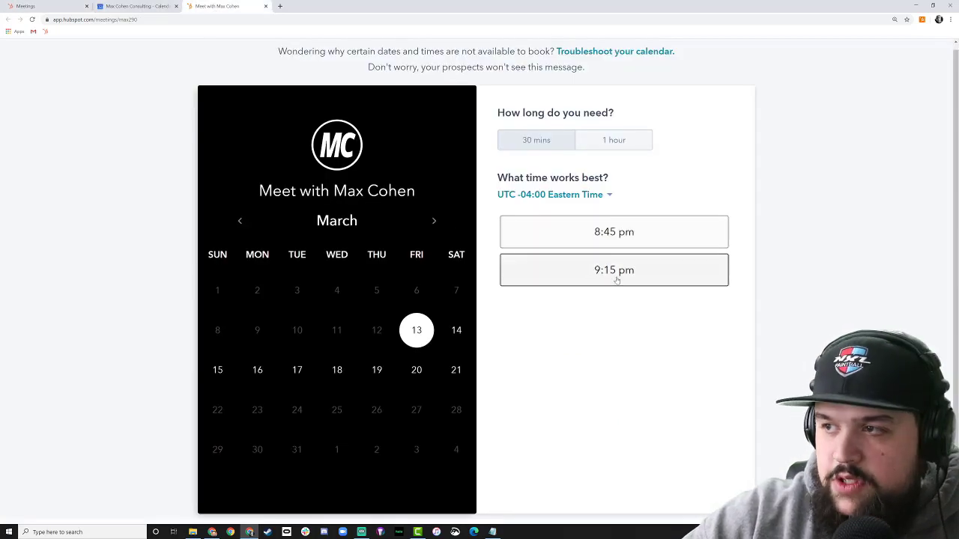
left_click(617, 274)
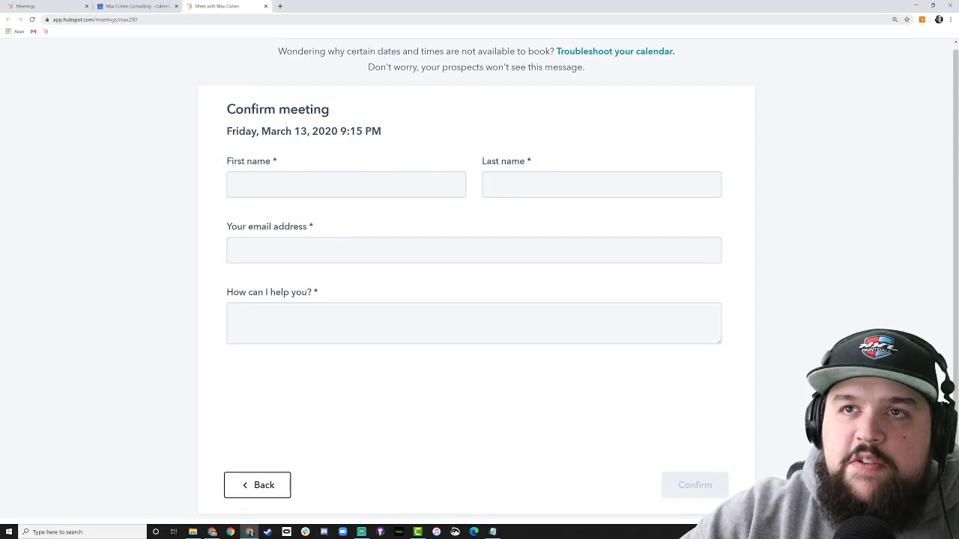
left_click(36, 9)
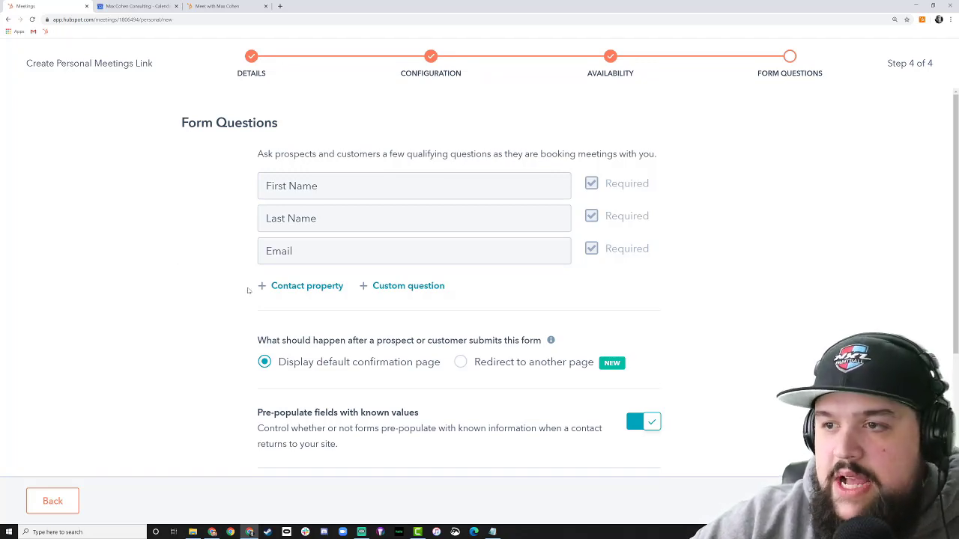
Add and save the custom question 'What is your biggest challenge?' on the booking form
left_click(391, 286)
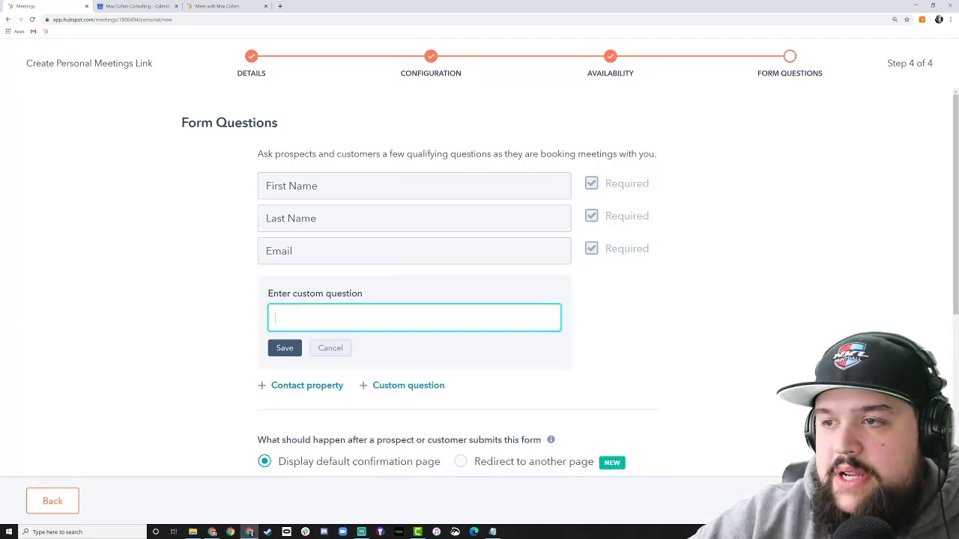
type("What is yo")
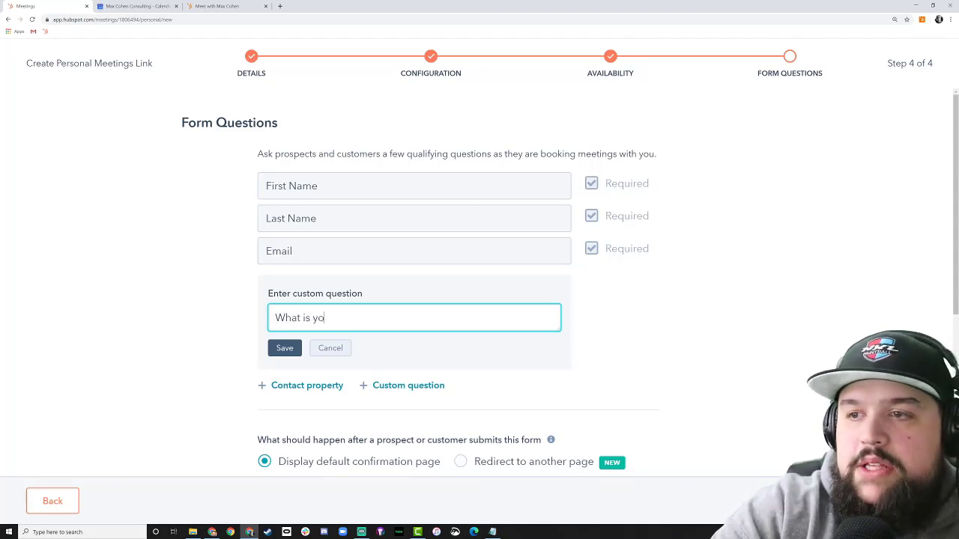
type("ur biggest challenge?")
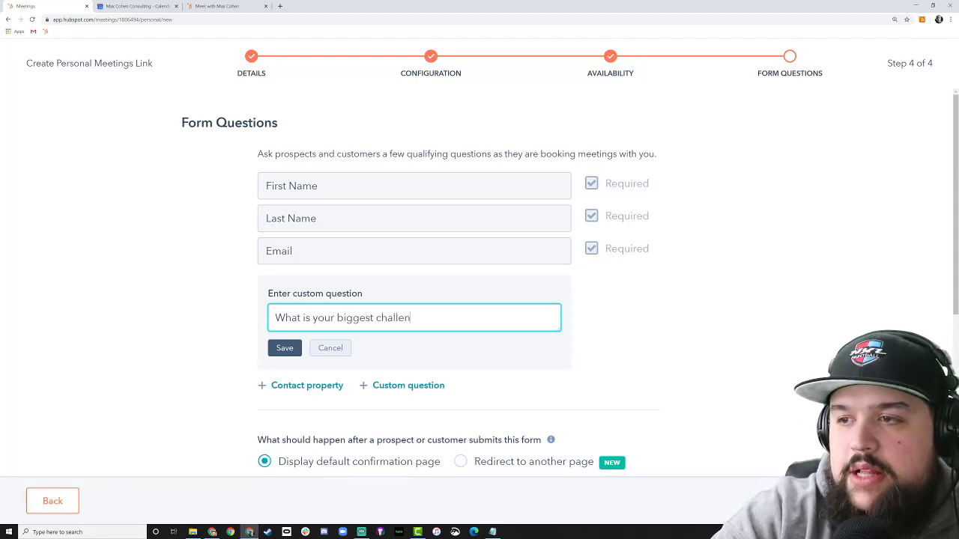
left_click(288, 344)
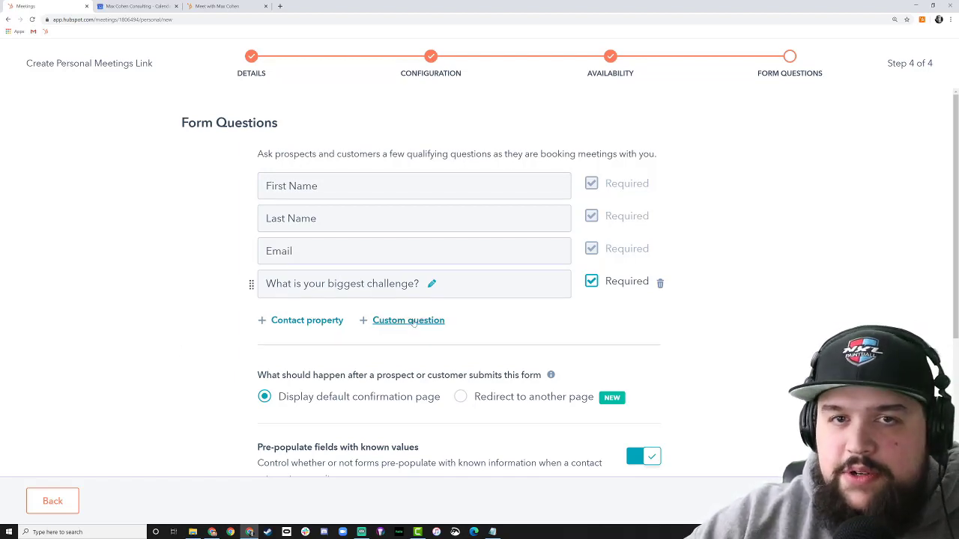
left_click(308, 320)
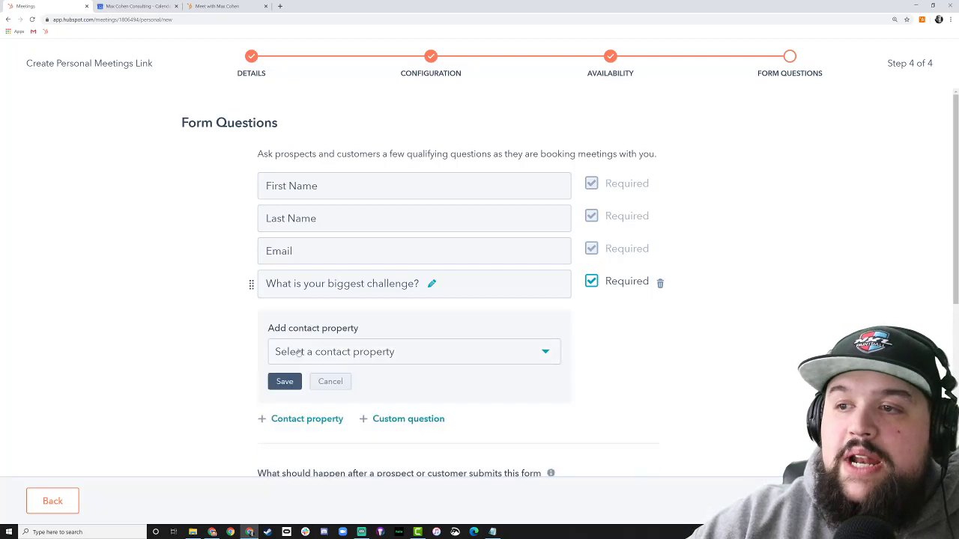
left_click(345, 352)
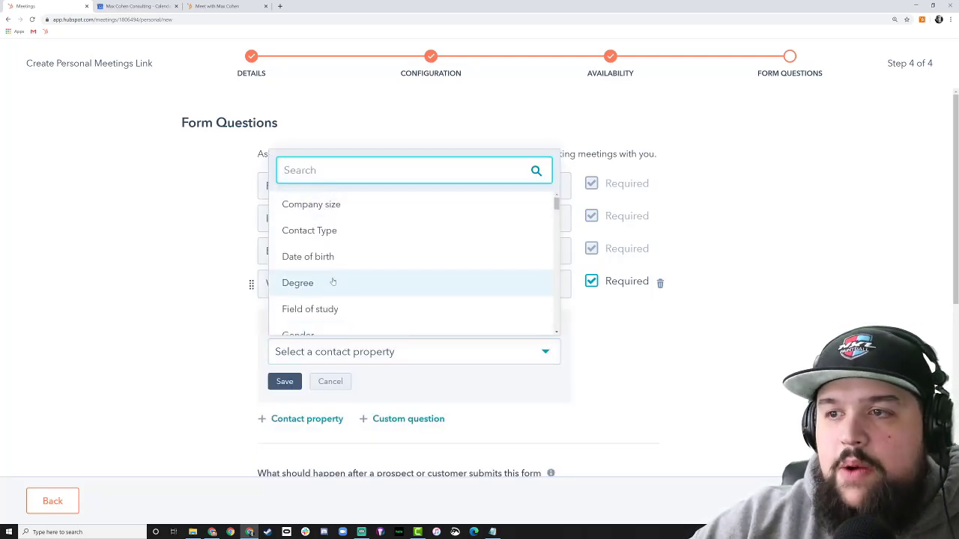
left_click(329, 256)
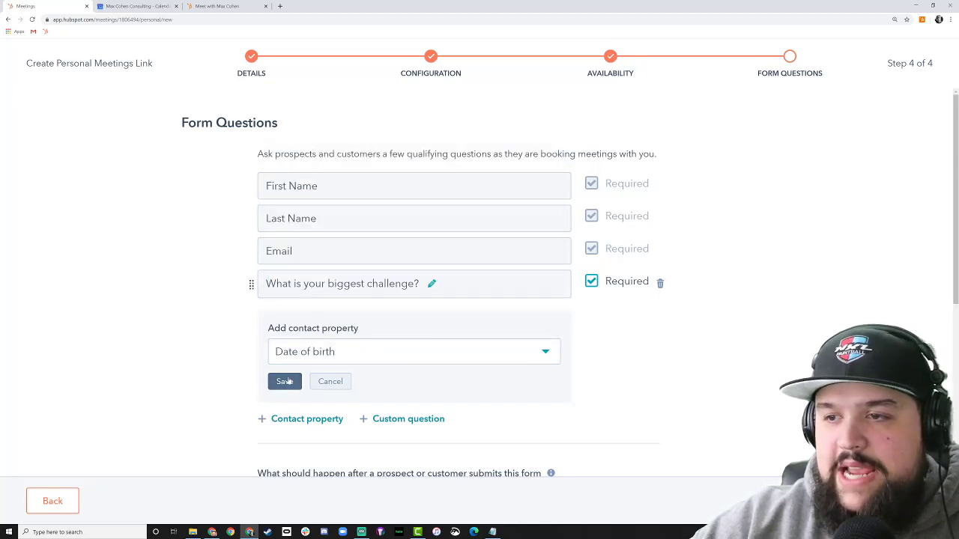
left_click(285, 381)
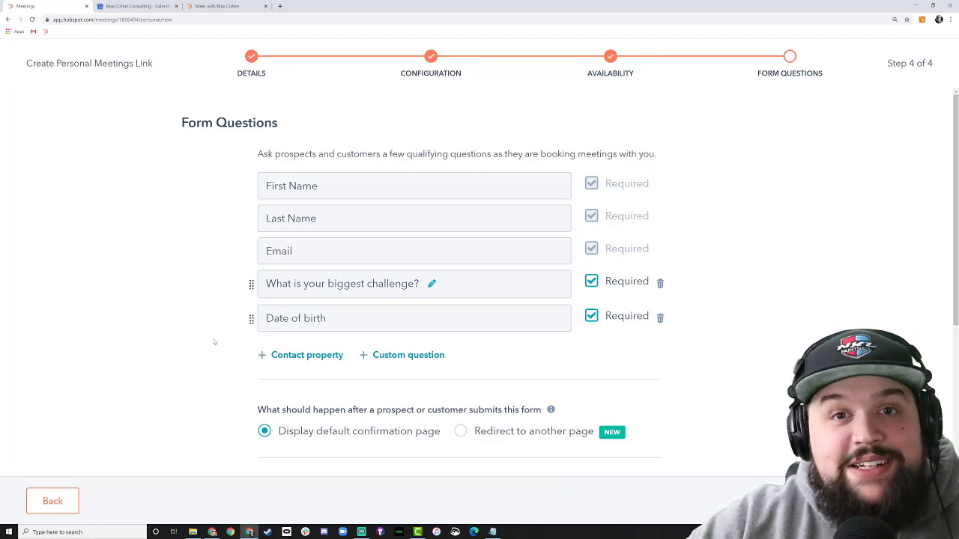
left_click(660, 317)
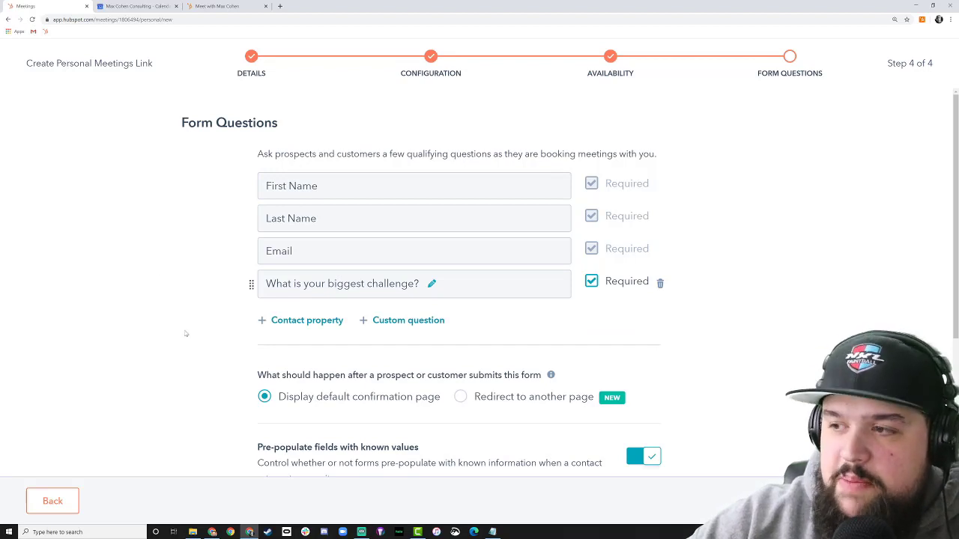
scroll(186, 334, "down", 3)
scroll(212, 263, "up", 1)
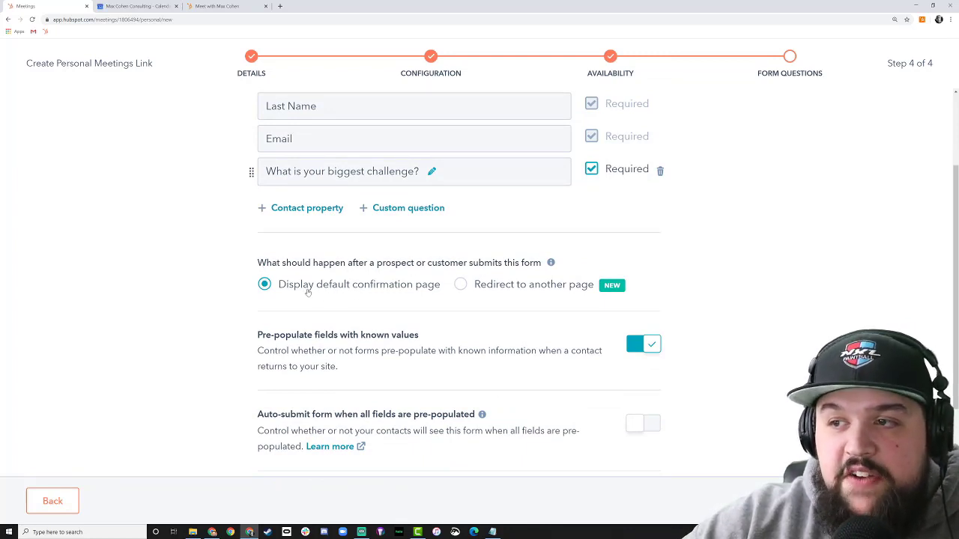
Fill the test booking form with the contact's first and last name and autofilled e-mail
left_click(240, 6)
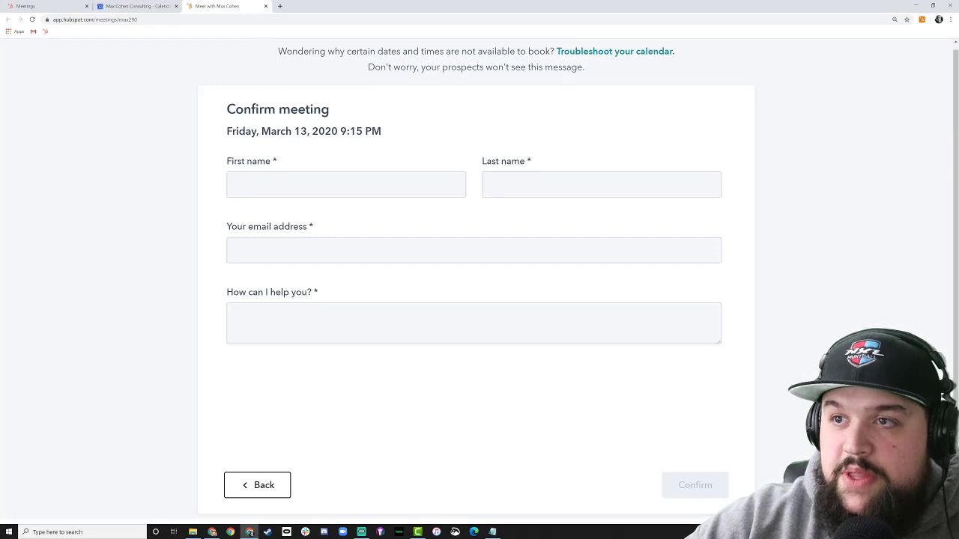
left_click(322, 184)
key("Tab")
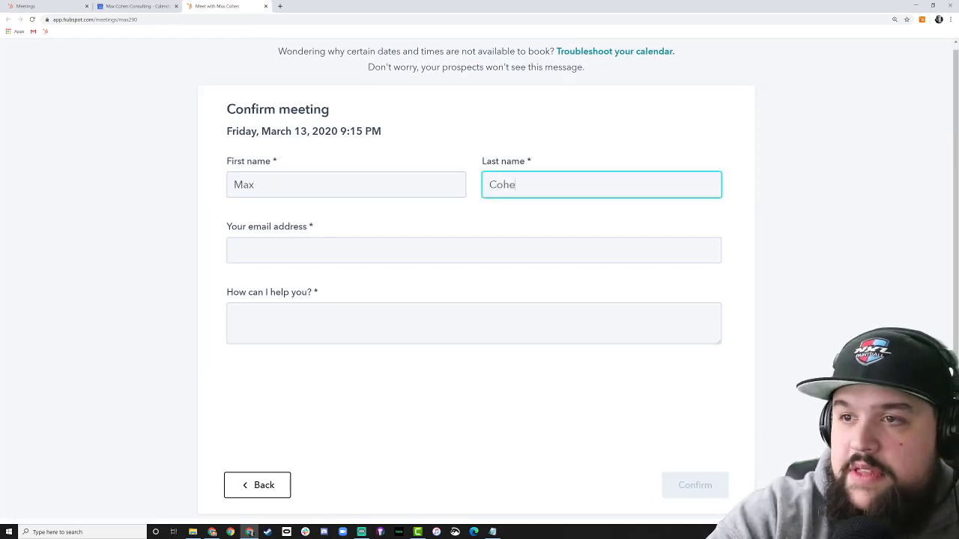
key("Tab")
key("Down")
key("Return")
Confirm the test booking for March 13, 2020 at 9:15 PM and return to the meetings setup
left_click(693, 484)
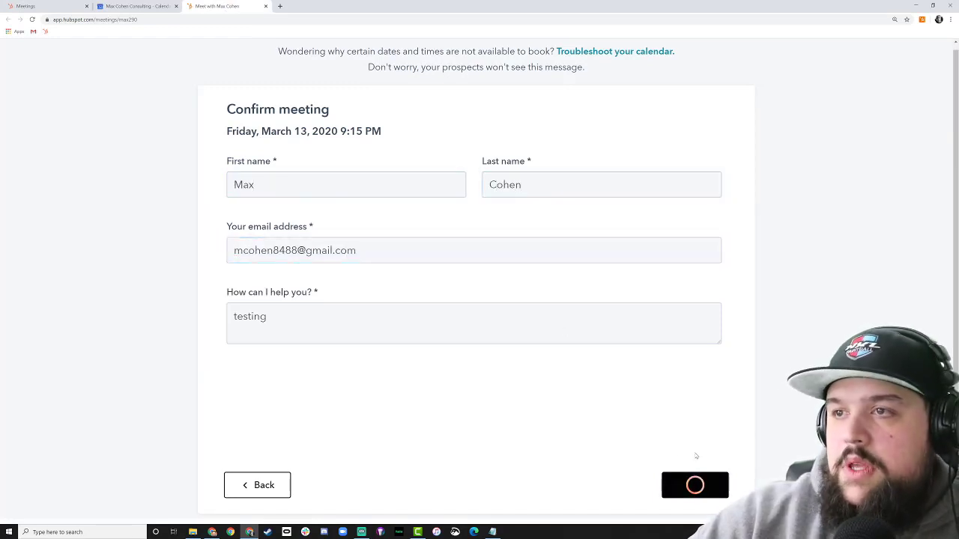
right_click(532, 310)
left_click(260, 242)
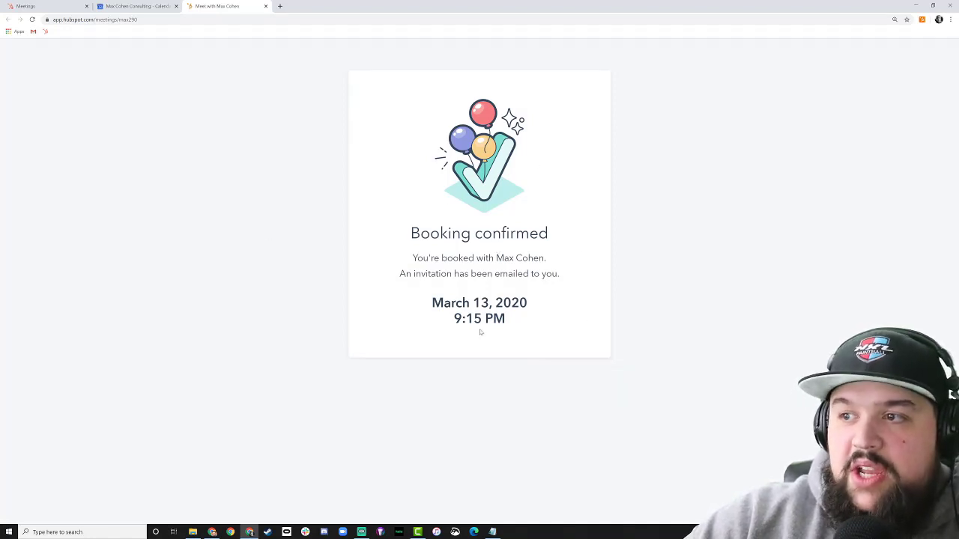
left_click(38, 7)
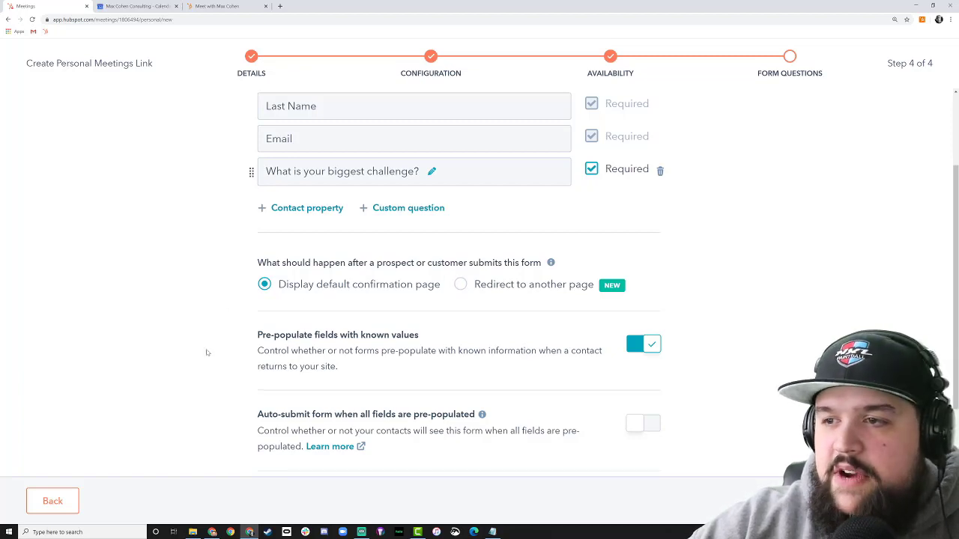
Enable Auto-submit form and Privacy and consent (GDPR) checkboxes, then create the meetings link
scroll(209, 352, "down", 1)
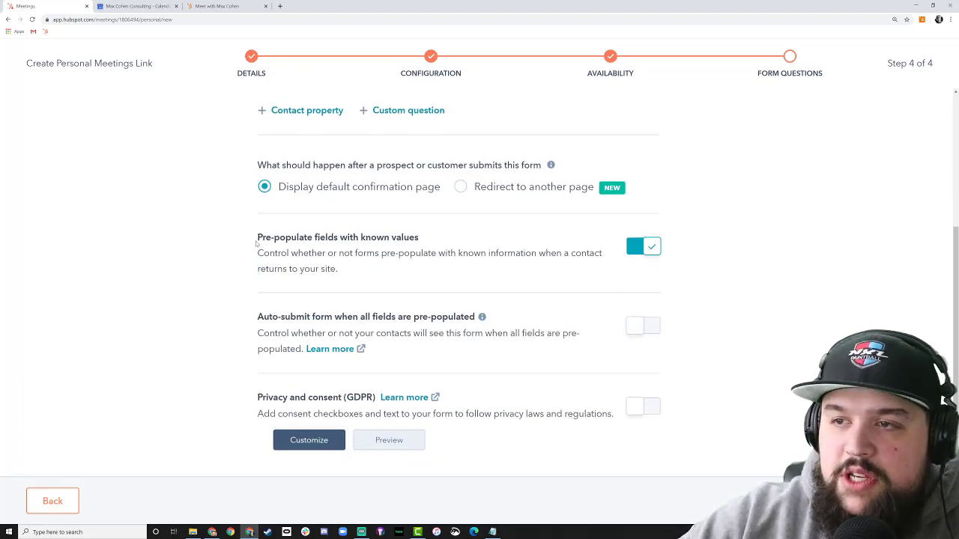
mouse_move(256, 243)
left_mouse_down()
mouse_move(304, 238)
mouse_move(256, 237)
left_mouse_up()
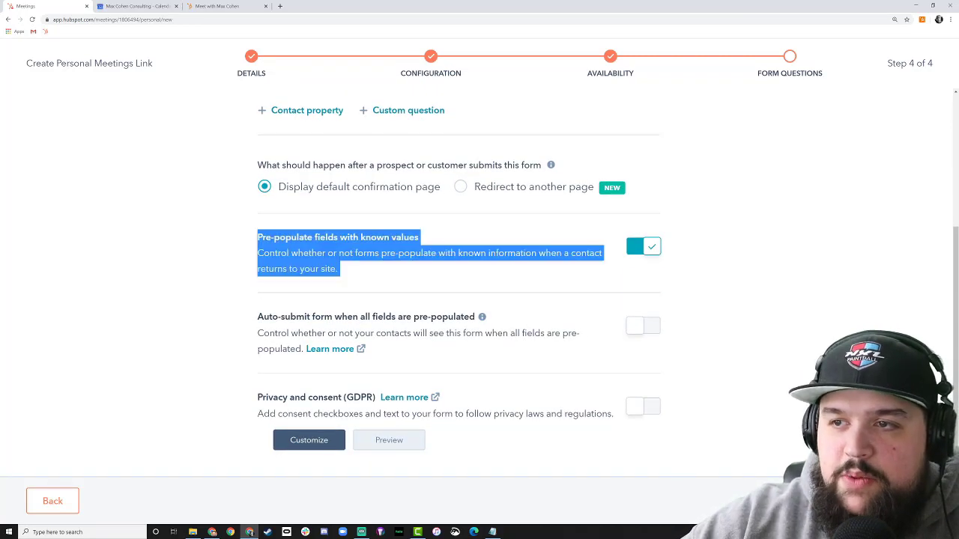
left_click(199, 252)
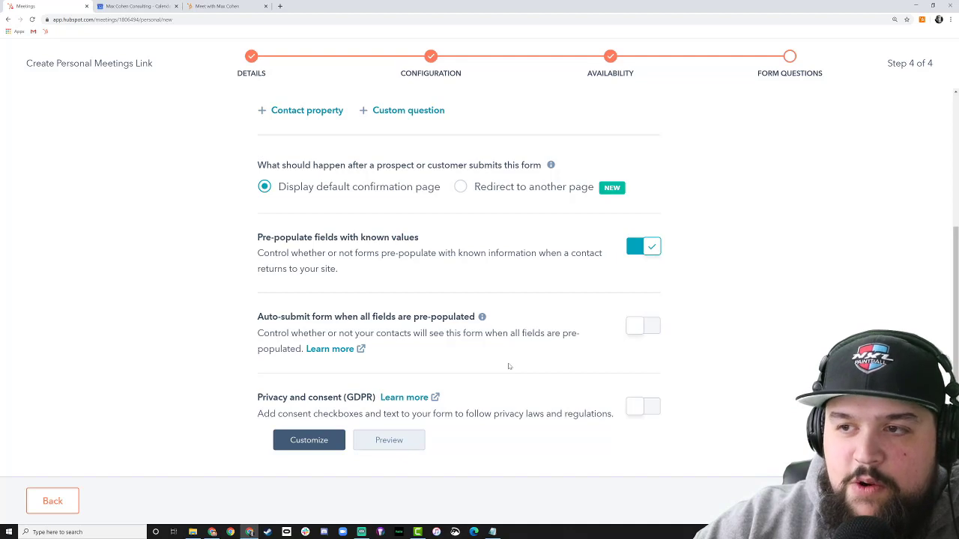
left_click(642, 328)
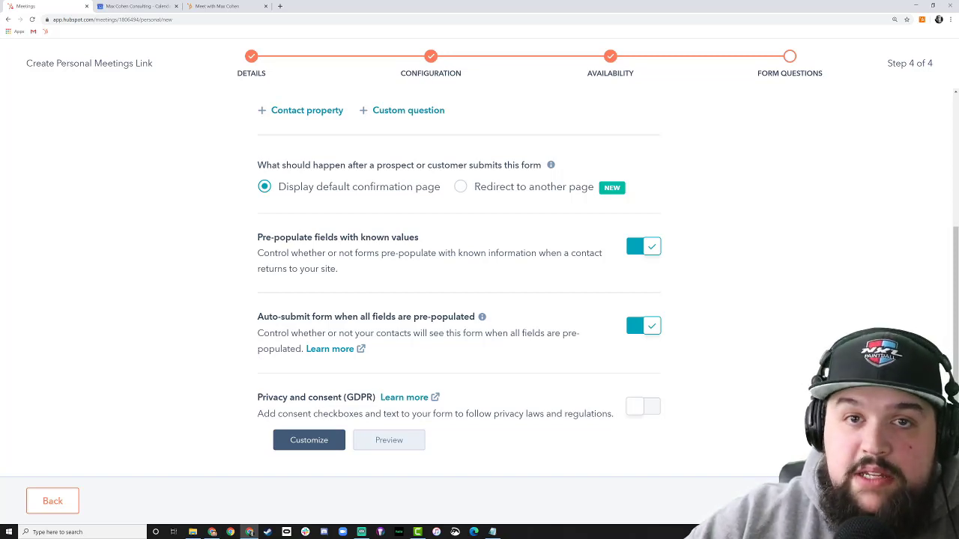
left_click(640, 410)
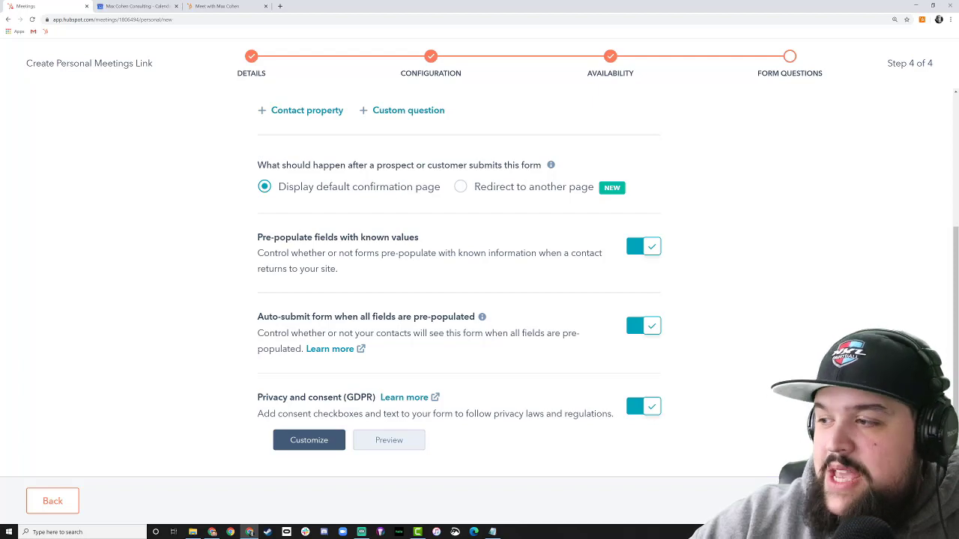
left_click(906, 501)
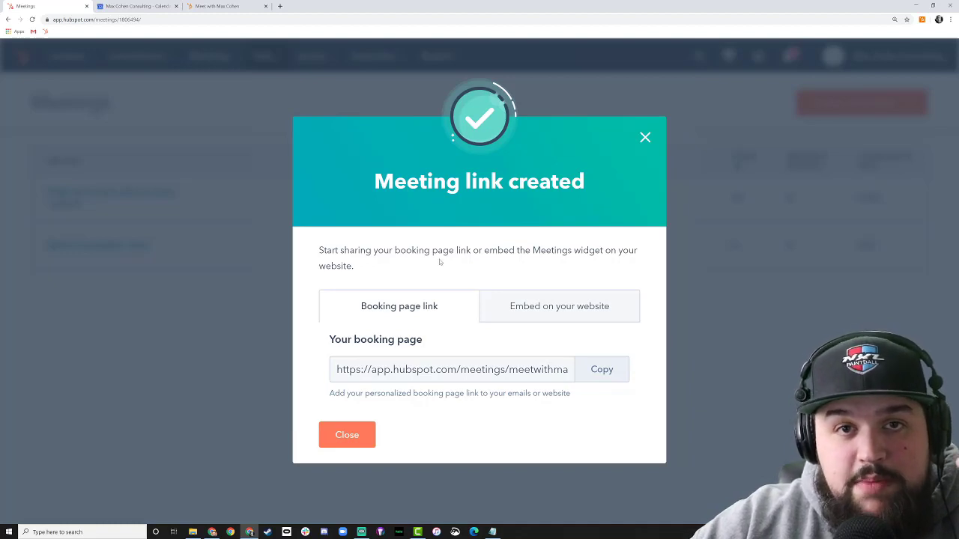
Select the booking page URL and the website embed code, then close to list 'Book Consultation Here'
left_click(423, 370)
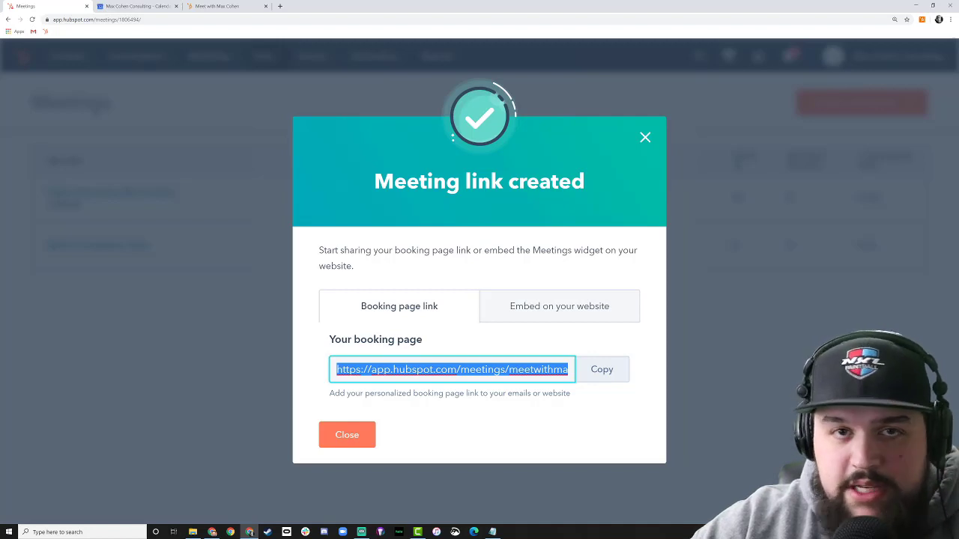
left_click(536, 307)
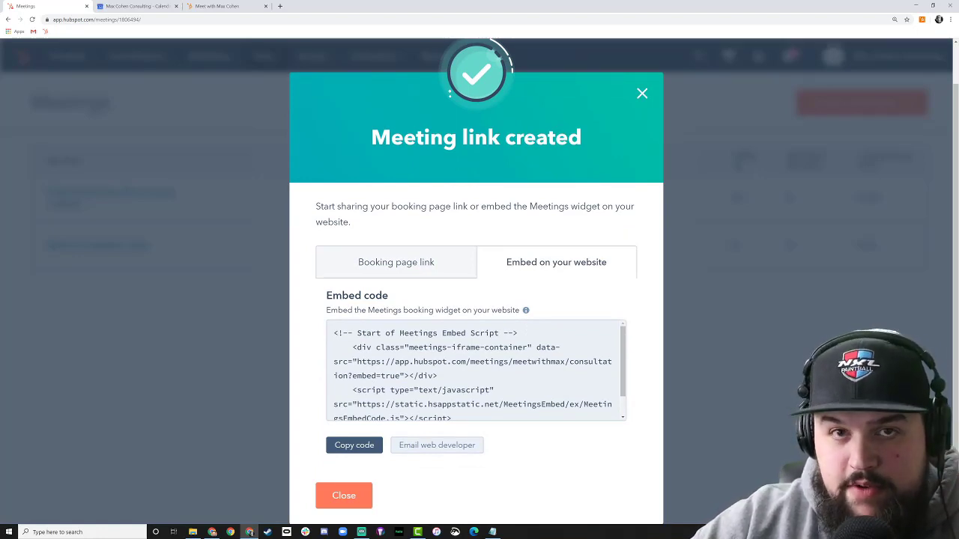
key("ctrl+a")
right_click(621, 319)
left_click_drag(519, 310, 492, 310)
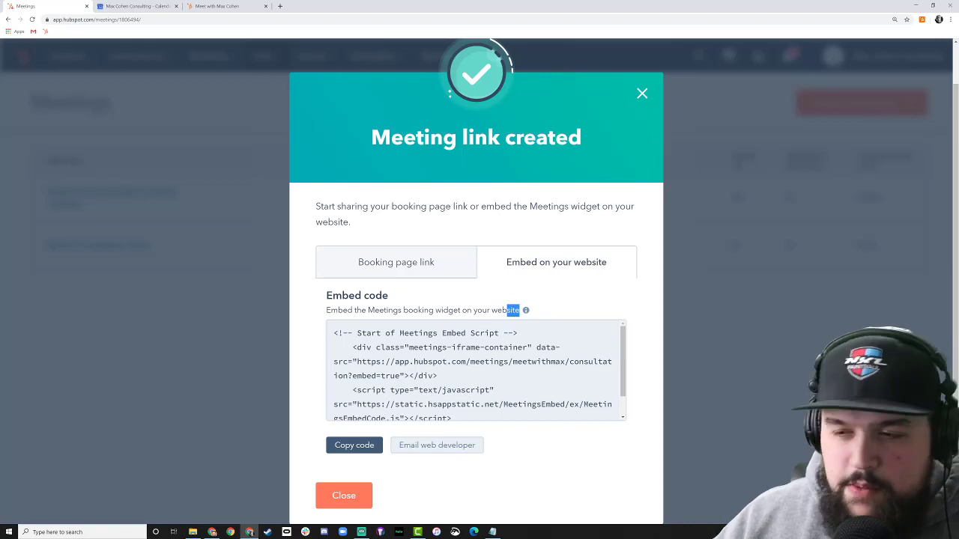
left_click(330, 495)
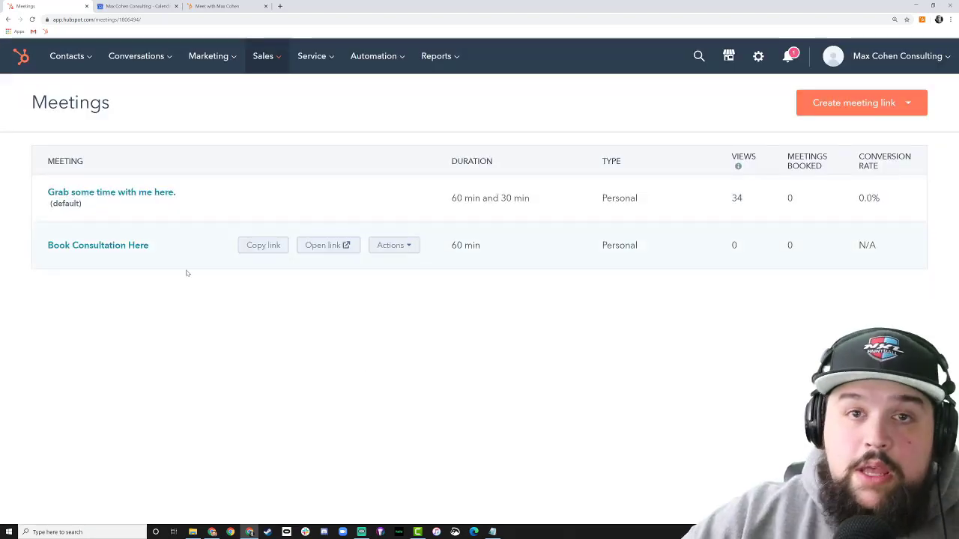